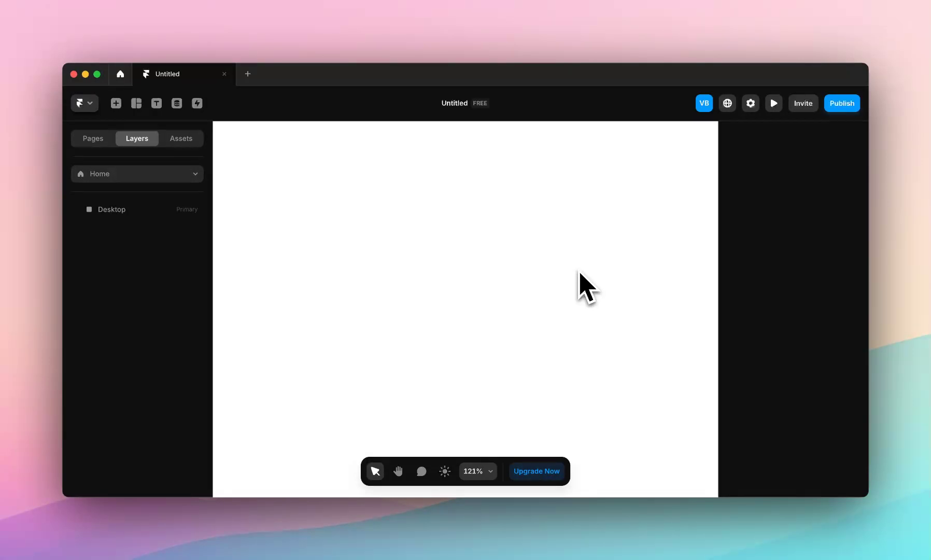
Step: Select the empty 1200×1000 Desktop frame in the Layers panel
{"action": "left_click", "coordinate": [579, 271]}
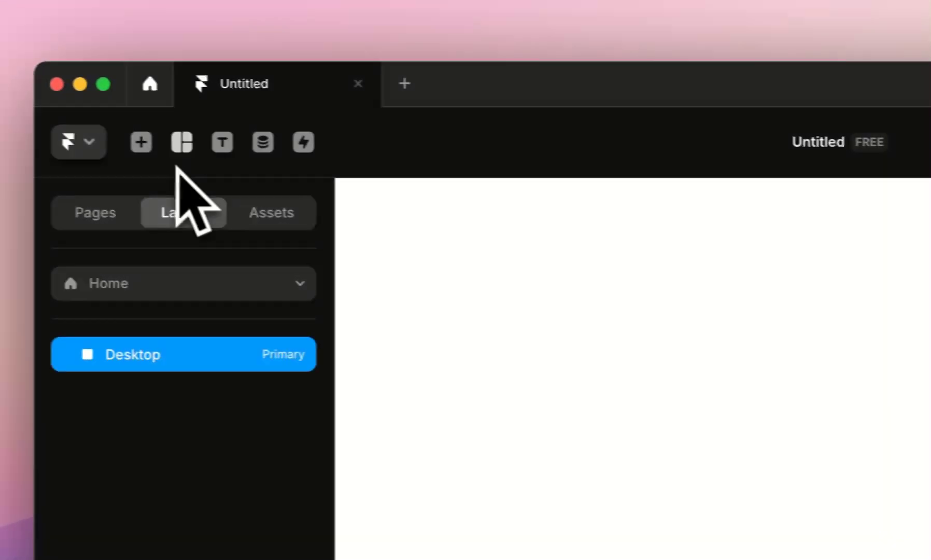
Step: Drag a Form Builder form with Name, Email, Location fields and Submit onto the Desktop frame
{"action": "left_click", "coordinate": [171, 148]}
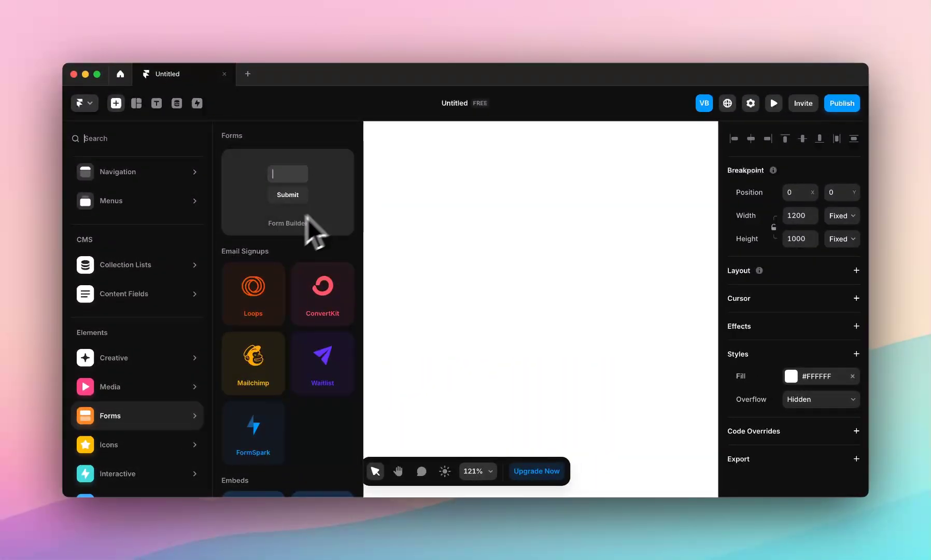
{"action": "left_click_drag", "start_coordinate": [285, 218], "coordinate": [485, 272]}
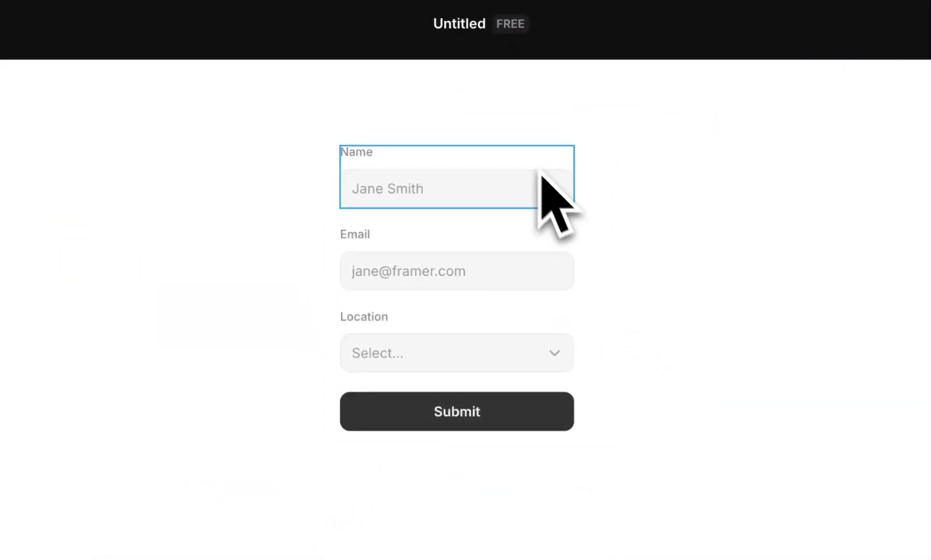
Step: Inspect the Name field's group, label and input, then select the whole form container
{"action": "left_click", "coordinate": [537, 163]}
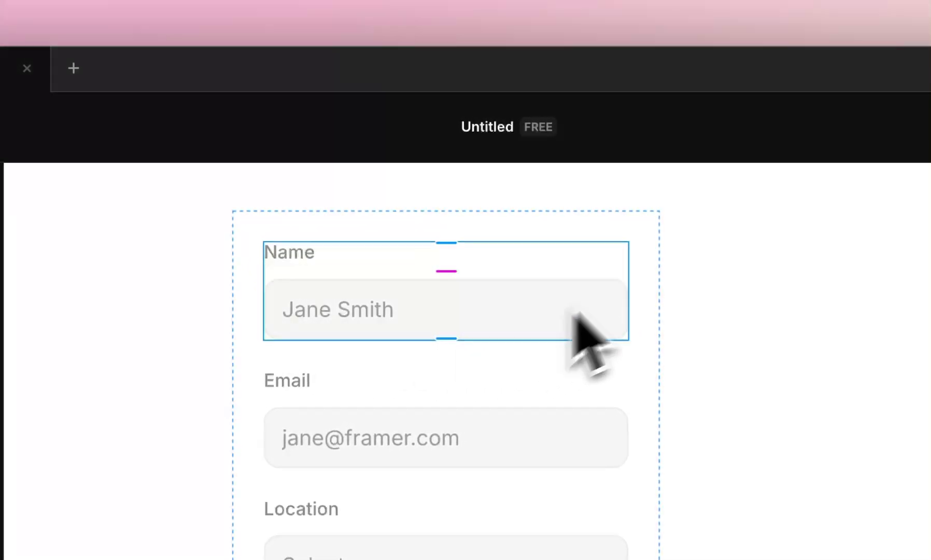
{"action": "left_click", "coordinate": [293, 261]}
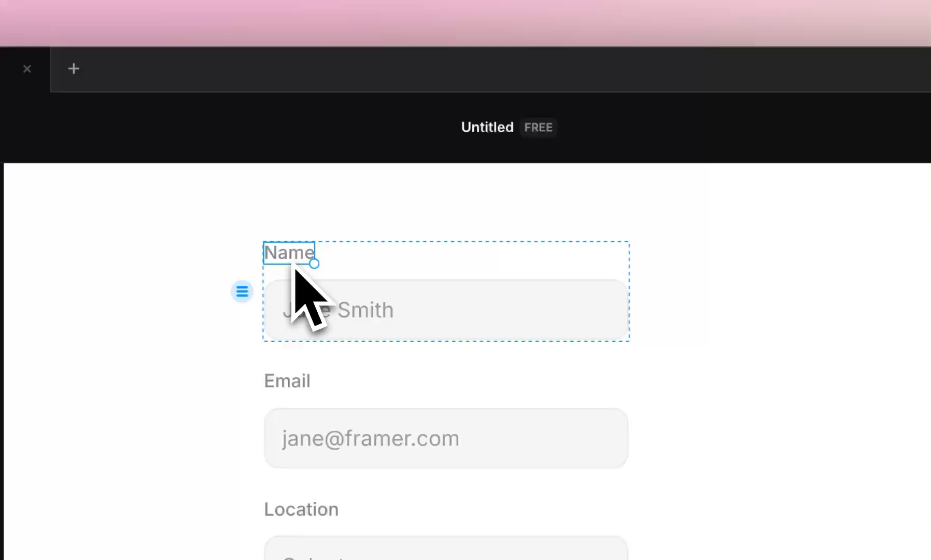
{"action": "left_click", "coordinate": [310, 286]}
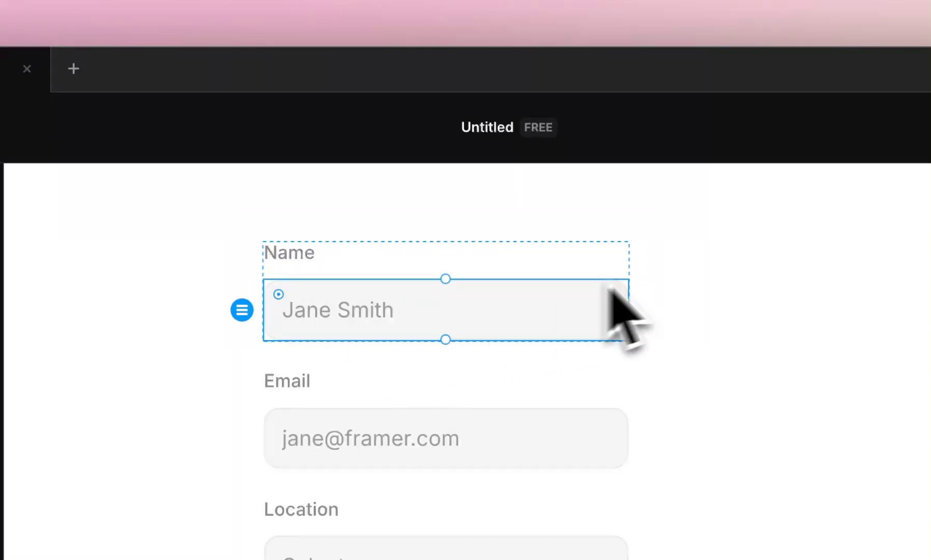
{"action": "left_click", "coordinate": [632, 272]}
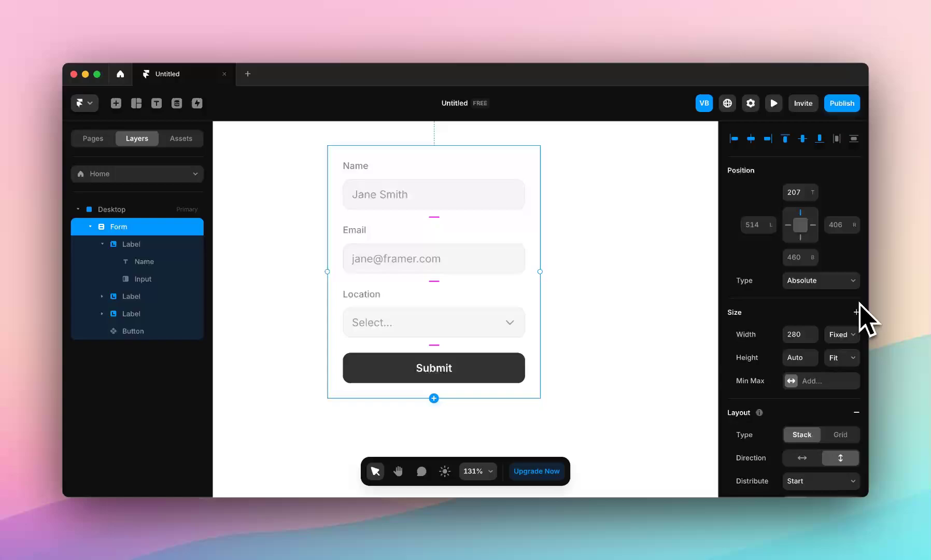
{"action": "scroll", "coordinate": [862, 317], "scroll_direction": "down", "scroll_amount": 10}
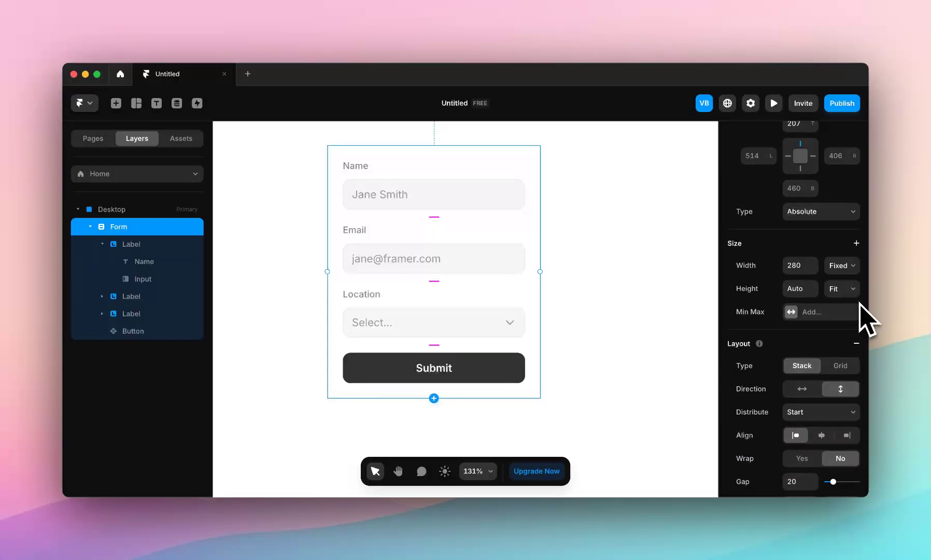
{"action": "scroll", "coordinate": [862, 318], "scroll_direction": "down", "scroll_amount": 5}
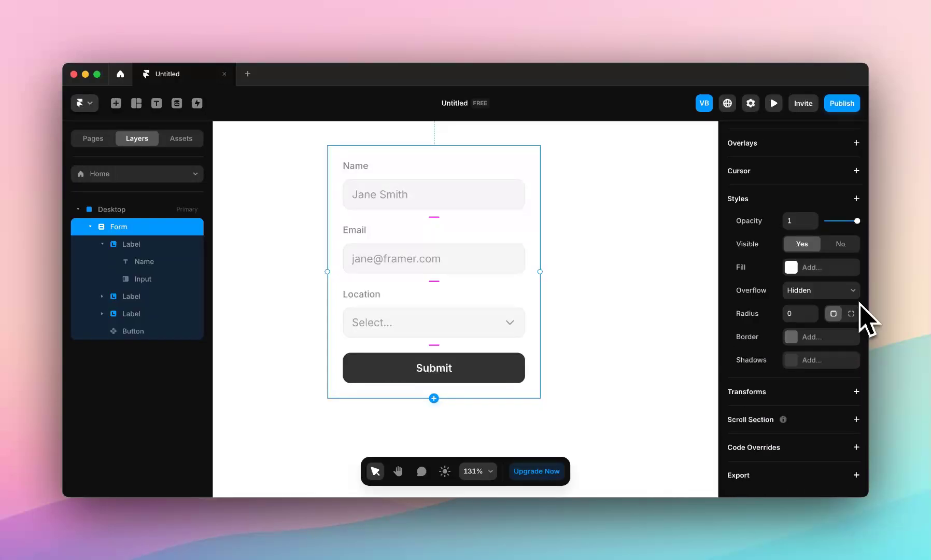
{"action": "scroll", "coordinate": [861, 306], "scroll_direction": "up", "scroll_amount": 5}
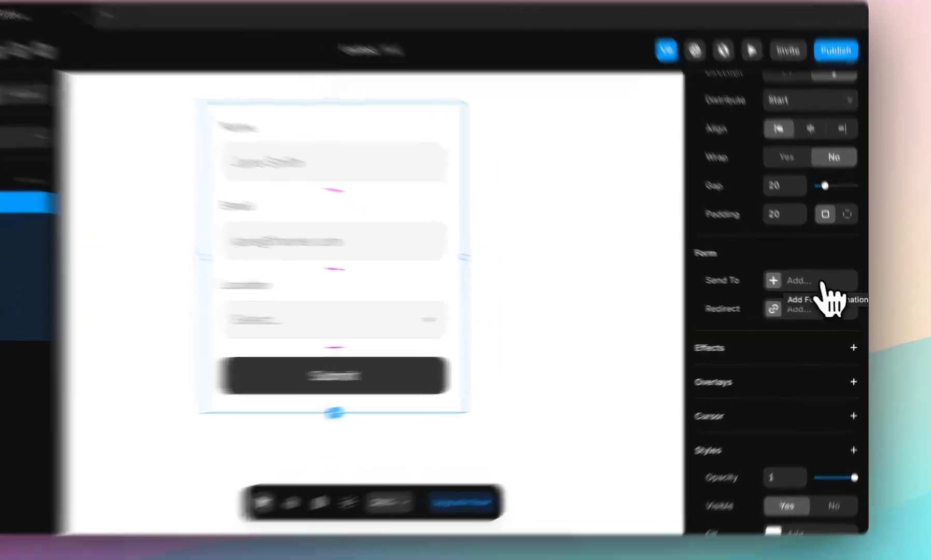
Step: Send the form's submissions by Email and check the recipient address setting
{"action": "left_click", "coordinate": [830, 292]}
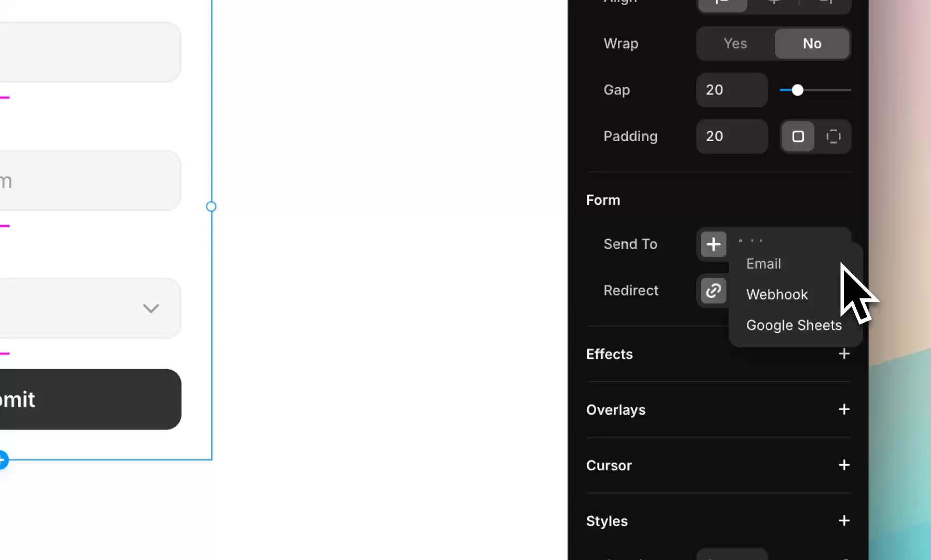
{"action": "left_click", "coordinate": [842, 265]}
{"action": "left_click", "coordinate": [402, 306]}
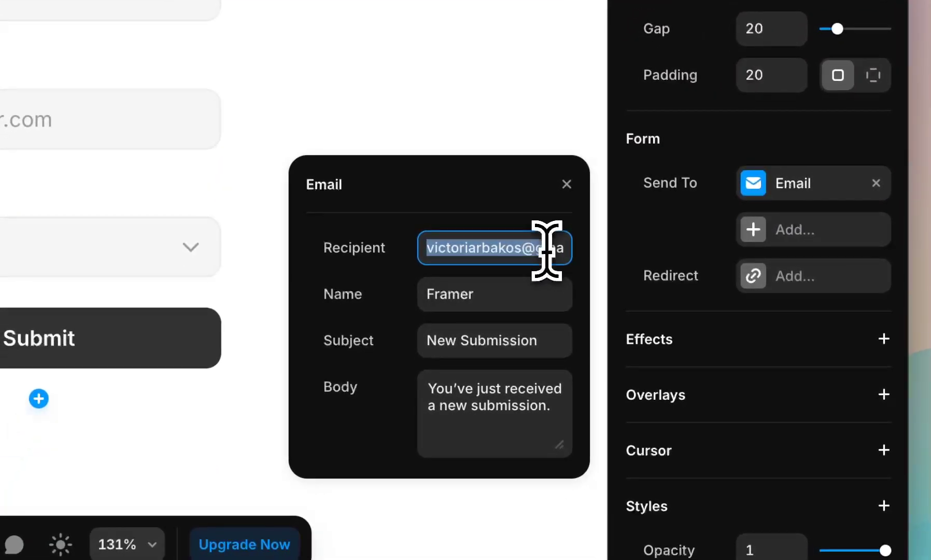
{"action": "left_click", "coordinate": [493, 248]}
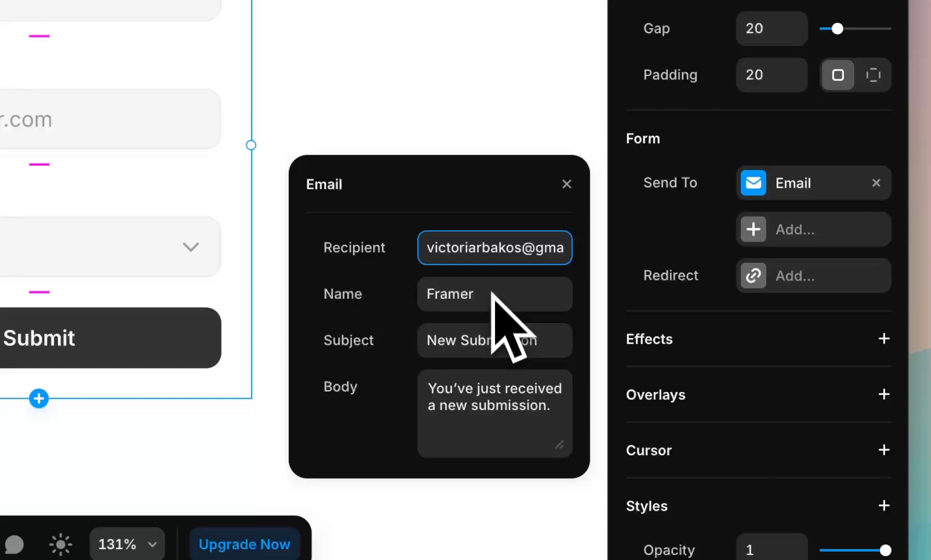
Step: Review the Subject 'New Submission' and the default Body message, then close the Email settings
{"action": "left_click", "coordinate": [524, 335]}
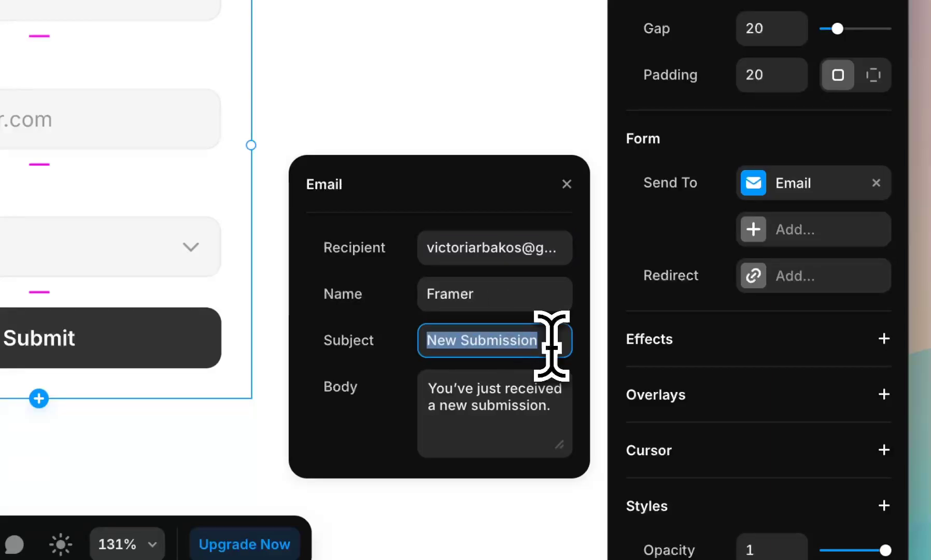
{"action": "left_click", "coordinate": [545, 335]}
{"action": "left_click_drag", "start_coordinate": [545, 335], "coordinate": [409, 363]}
{"action": "left_click", "coordinate": [543, 348]}
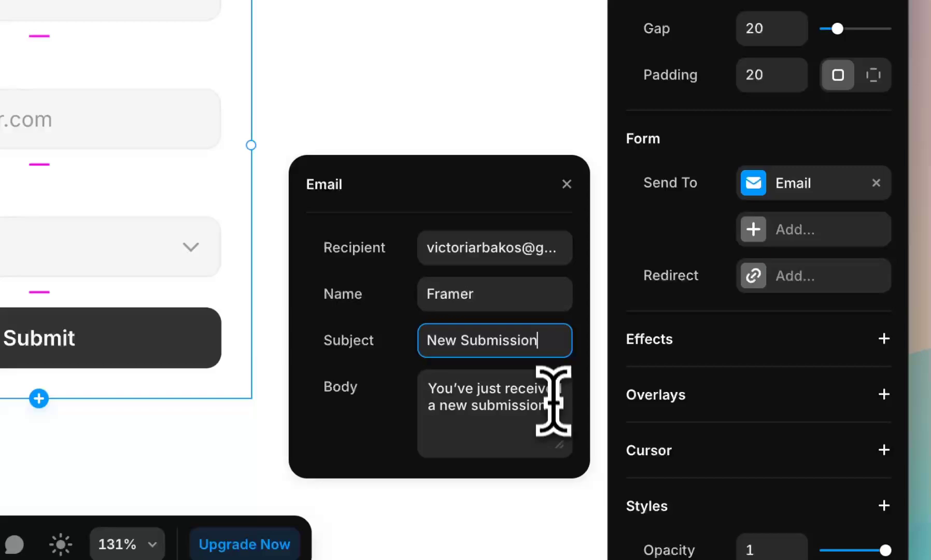
{"action": "left_click_drag", "start_coordinate": [534, 423], "coordinate": [465, 374]}
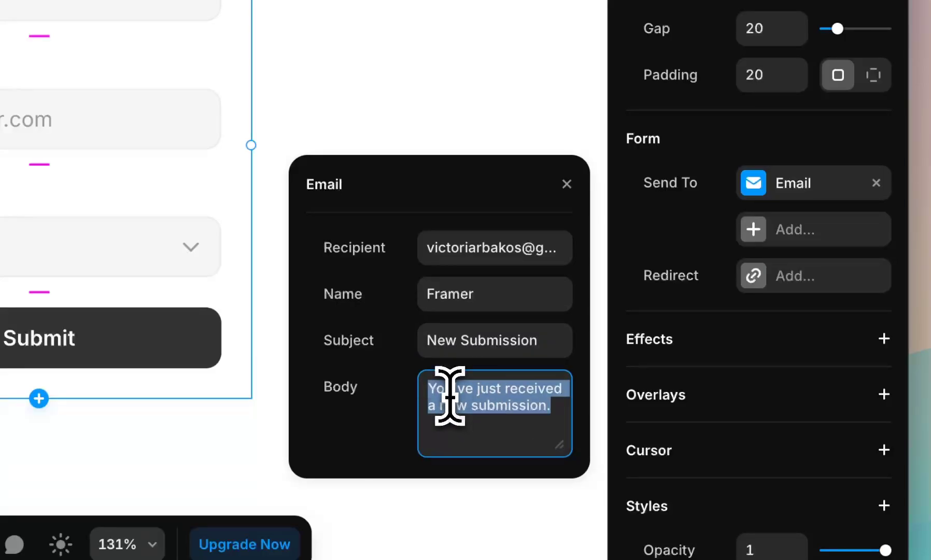
{"action": "left_click", "coordinate": [450, 387]}
{"action": "left_click_drag", "start_coordinate": [557, 412], "coordinate": [410, 363]}
{"action": "left_click", "coordinate": [551, 426]}
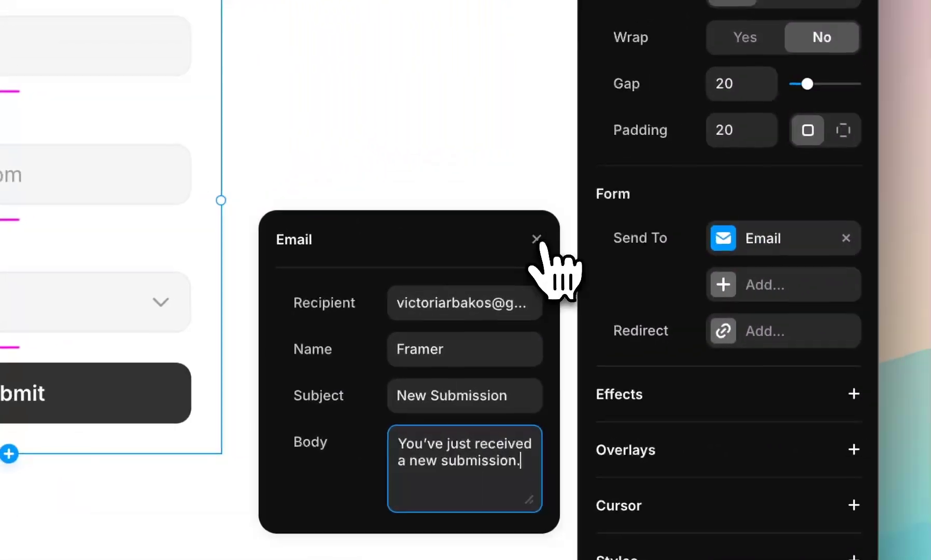
{"action": "left_click", "coordinate": [537, 239]}
Step: Remove the Email destination, add a Webhook destination instead, then remove the Webhook too
{"action": "left_click", "coordinate": [846, 238]}
{"action": "left_click", "coordinate": [823, 244]}
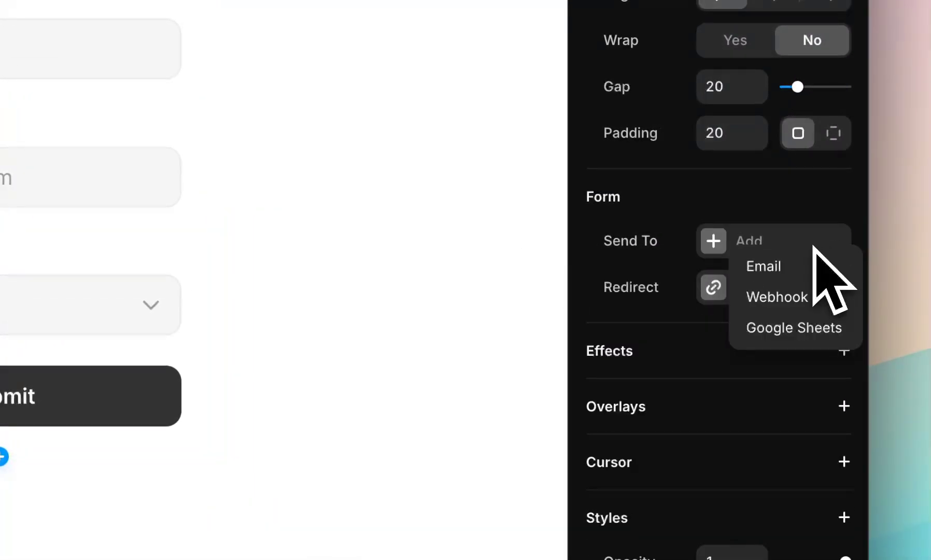
{"action": "left_click", "coordinate": [840, 284]}
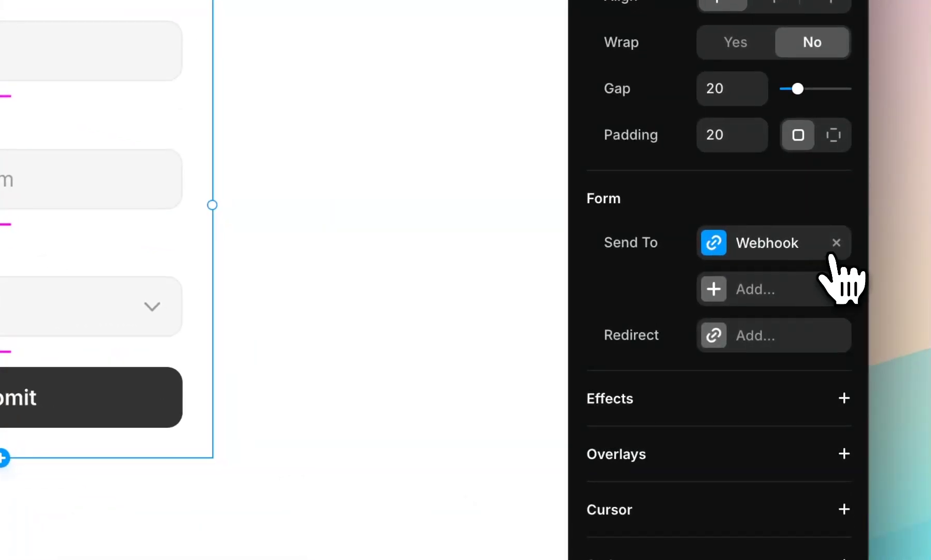
{"action": "left_click", "coordinate": [852, 290]}
Step: Add Google Sheets as the submission destination, then close and remove it
{"action": "left_click", "coordinate": [830, 248]}
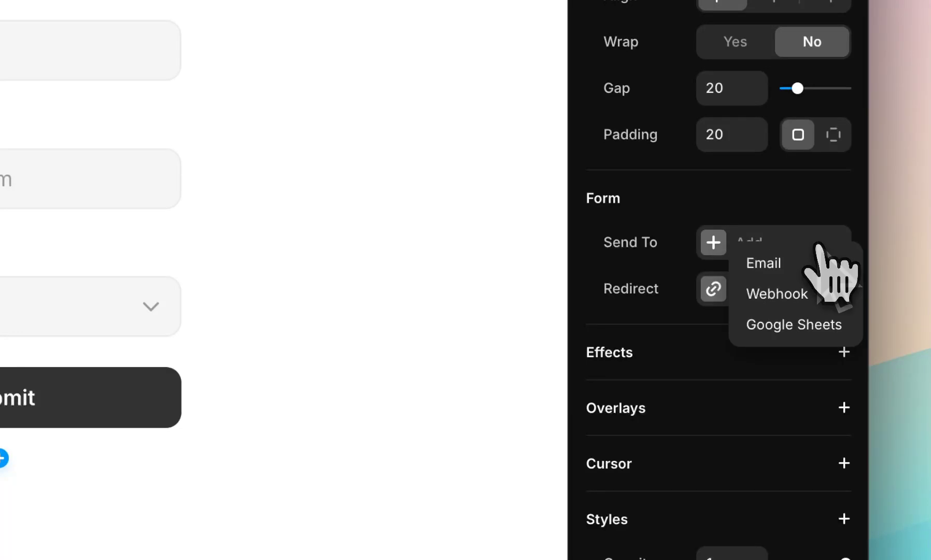
{"action": "left_click", "coordinate": [852, 326]}
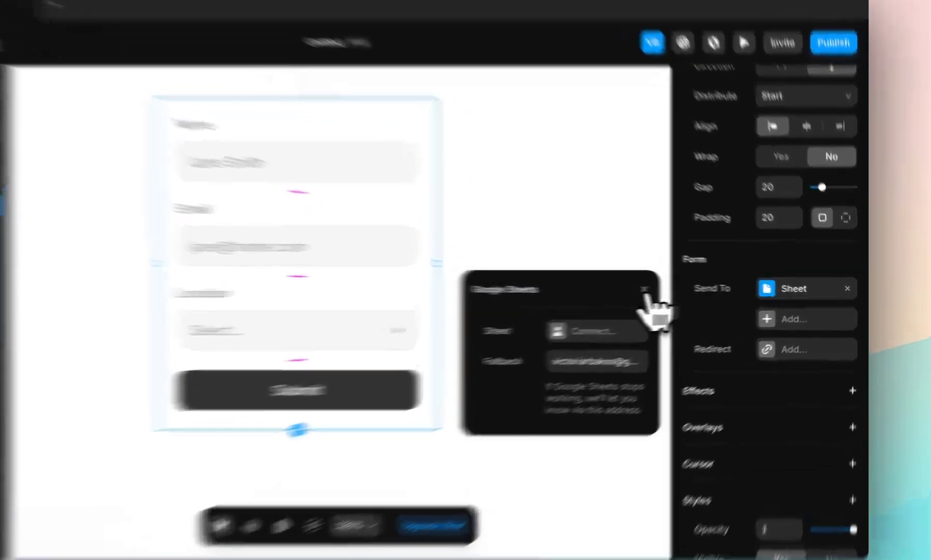
{"action": "left_click", "coordinate": [698, 292]}
{"action": "left_click", "coordinate": [837, 285]}
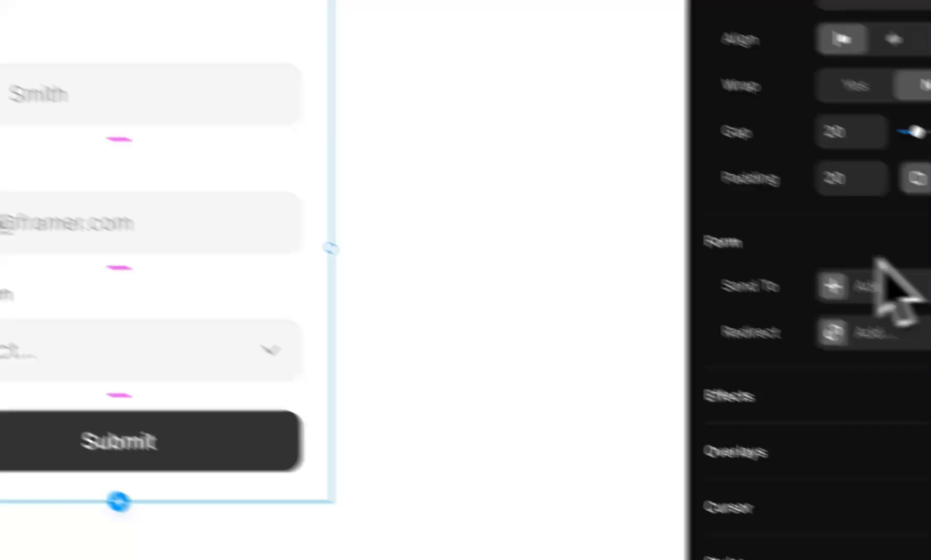
Step: Add Email back as the form's submission destination
{"action": "left_click", "coordinate": [819, 228]}
{"action": "left_click", "coordinate": [836, 253]}
{"action": "left_click", "coordinate": [540, 239]}
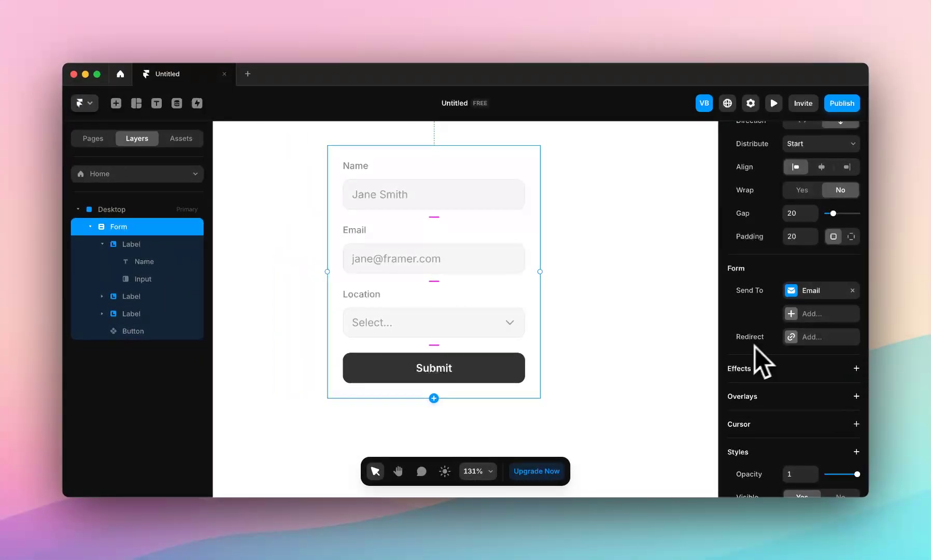
Step: Add a redirect to the Home page after successful submission, then remove it and deselect the form
{"action": "left_click", "coordinate": [826, 339]}
{"action": "left_click", "coordinate": [665, 370]}
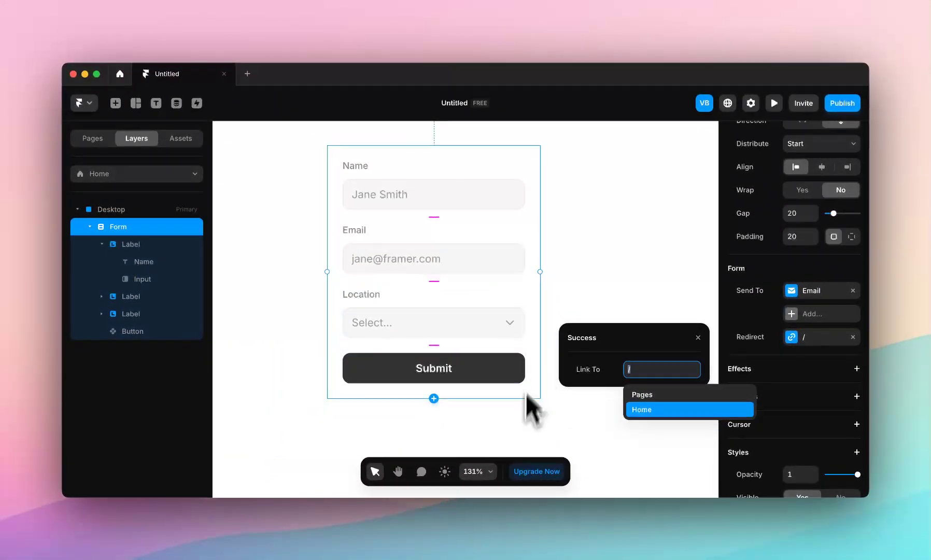
{"action": "left_click", "coordinate": [693, 413]}
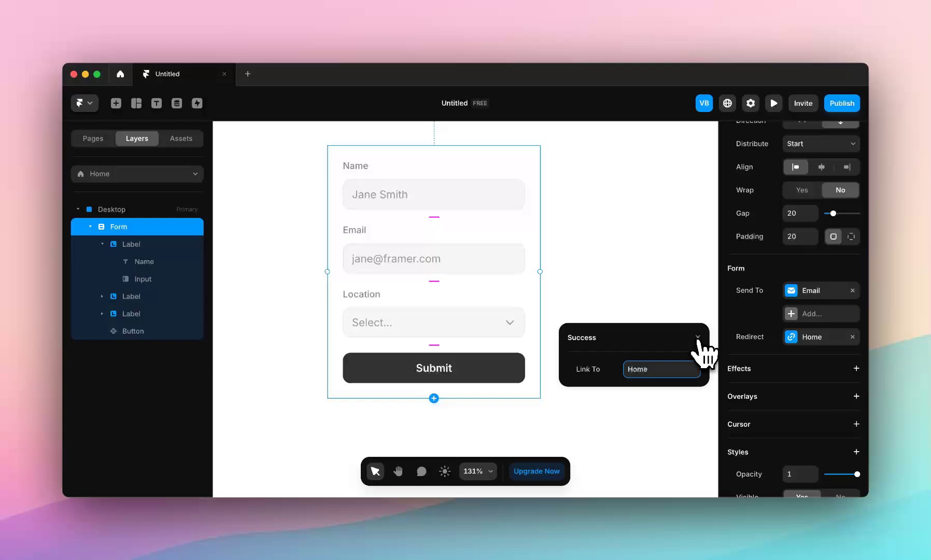
{"action": "left_click", "coordinate": [698, 338]}
{"action": "left_click", "coordinate": [853, 337]}
{"action": "left_click", "coordinate": [649, 354]}
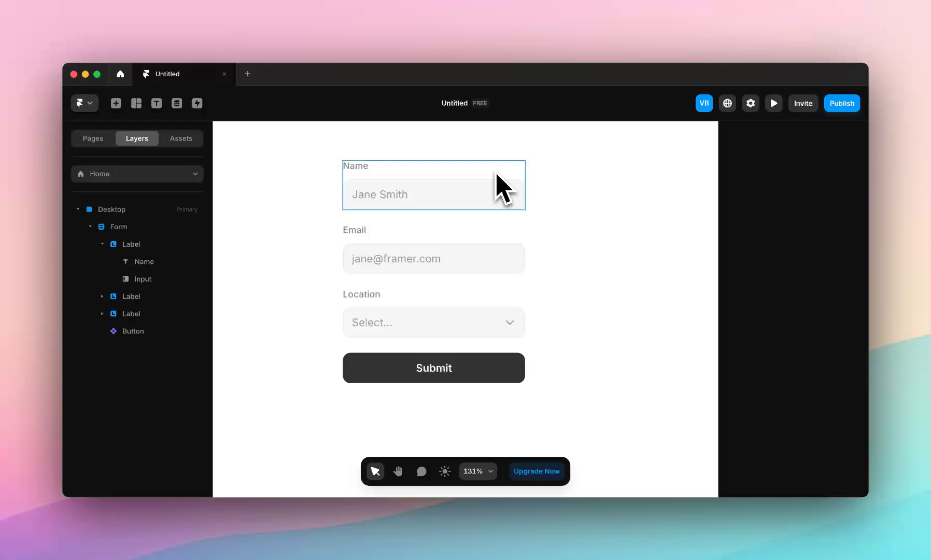
Step: Add a new text field to the form and select its input box
{"action": "left_click", "coordinate": [536, 182]}
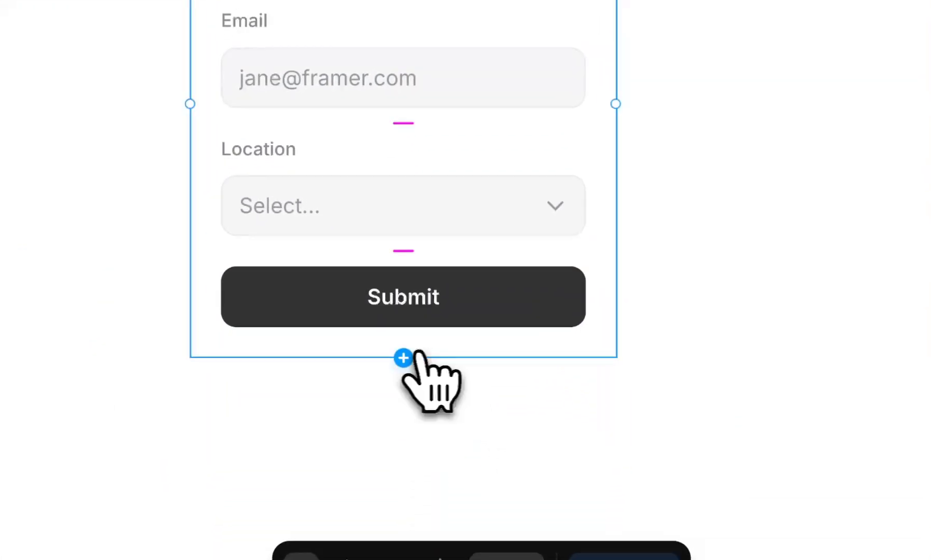
{"action": "left_click", "coordinate": [418, 552]}
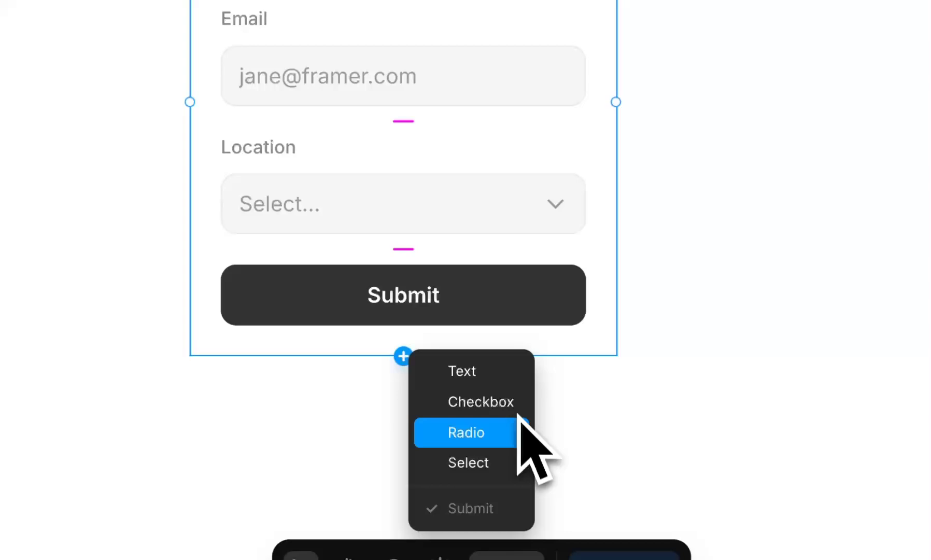
{"action": "left_click", "coordinate": [520, 377]}
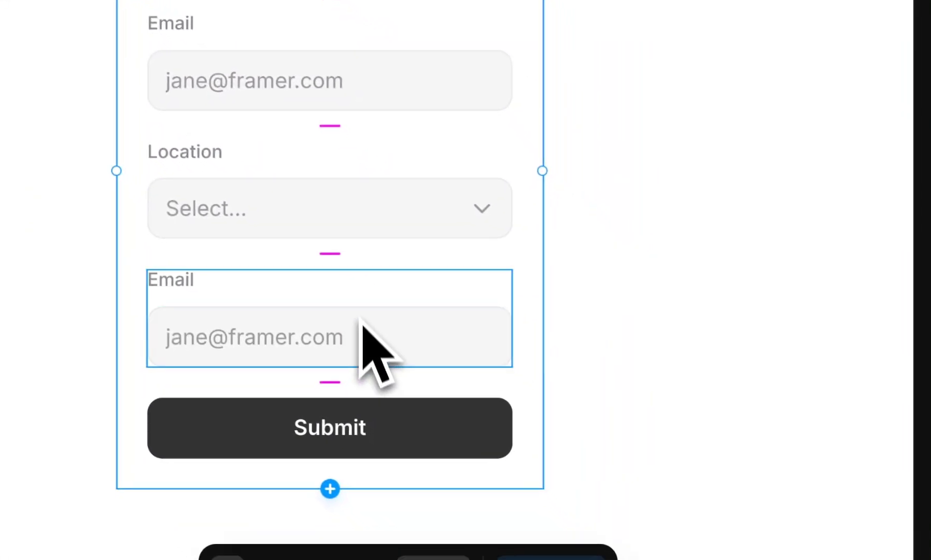
{"action": "left_click", "coordinate": [386, 331]}
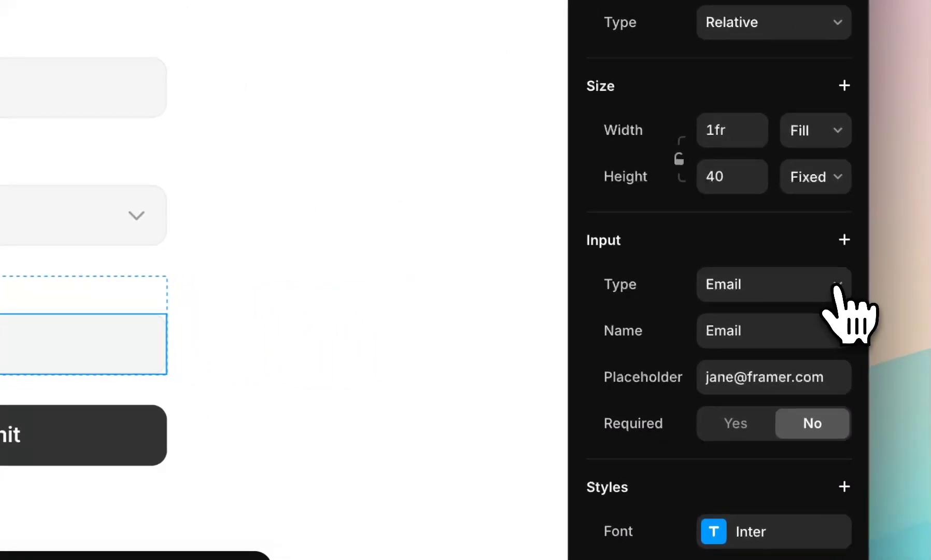
Step: Try the new field's input type as Text Area, Number and Phone Number
{"action": "left_click", "coordinate": [836, 289]}
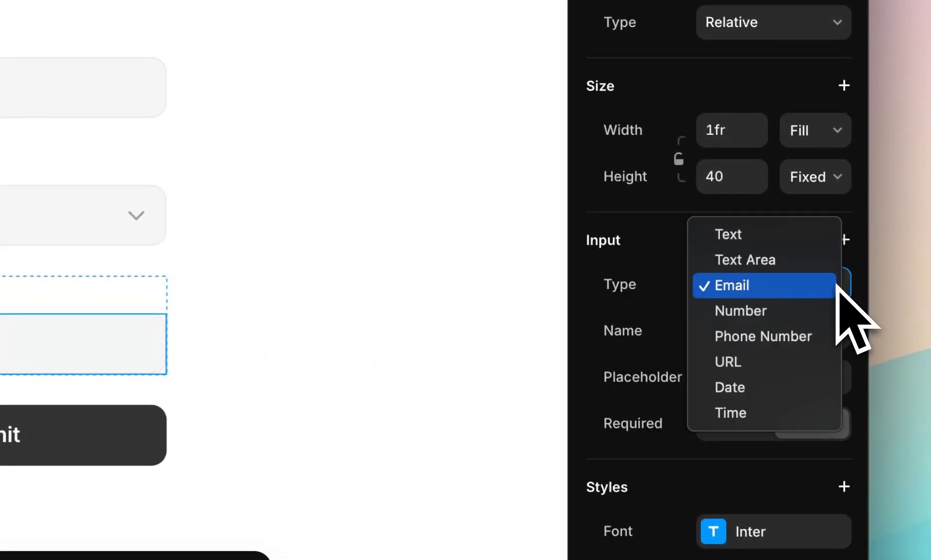
{"action": "left_click", "coordinate": [825, 260]}
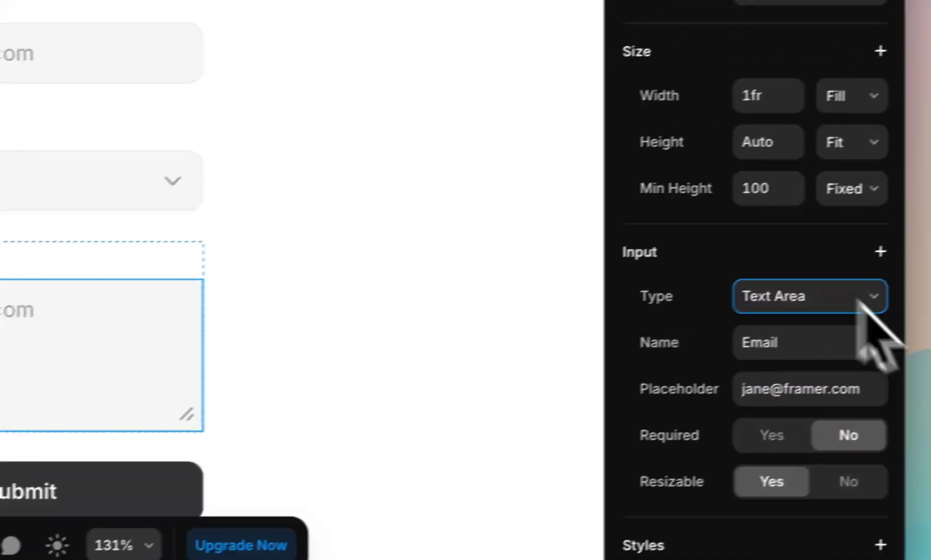
{"action": "left_click", "coordinate": [845, 304]}
{"action": "left_click", "coordinate": [834, 295]}
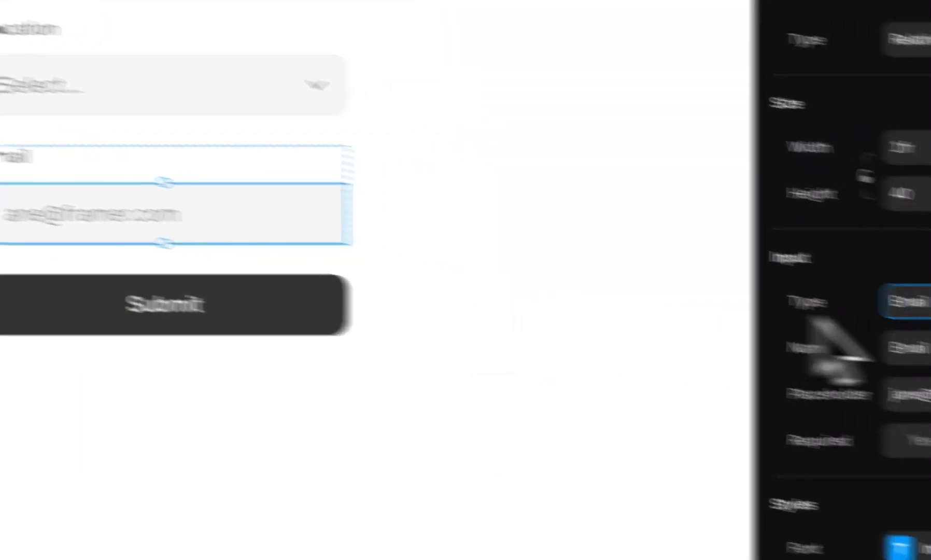
{"action": "left_click", "coordinate": [843, 264]}
{"action": "key", "text": "Escape"}
{"action": "left_click", "coordinate": [832, 270]}
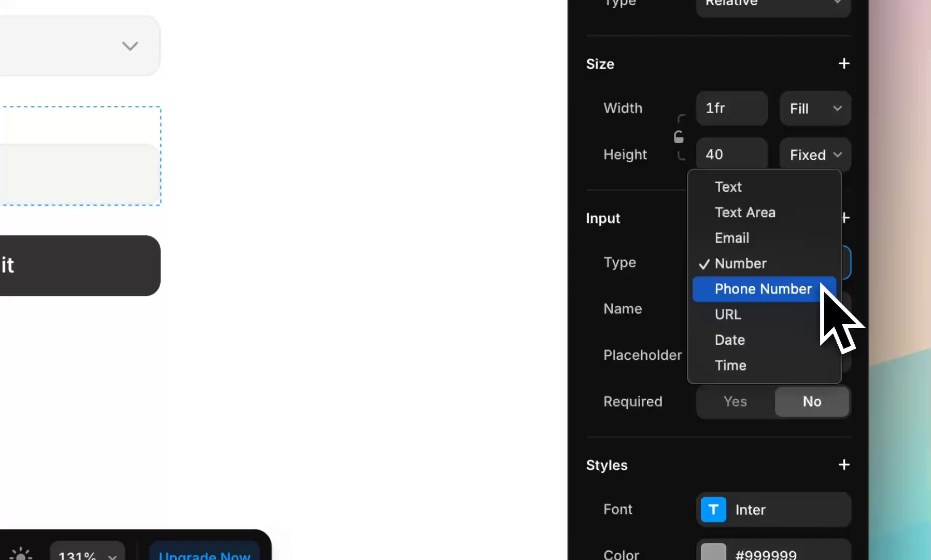
{"action": "key", "text": "Escape"}
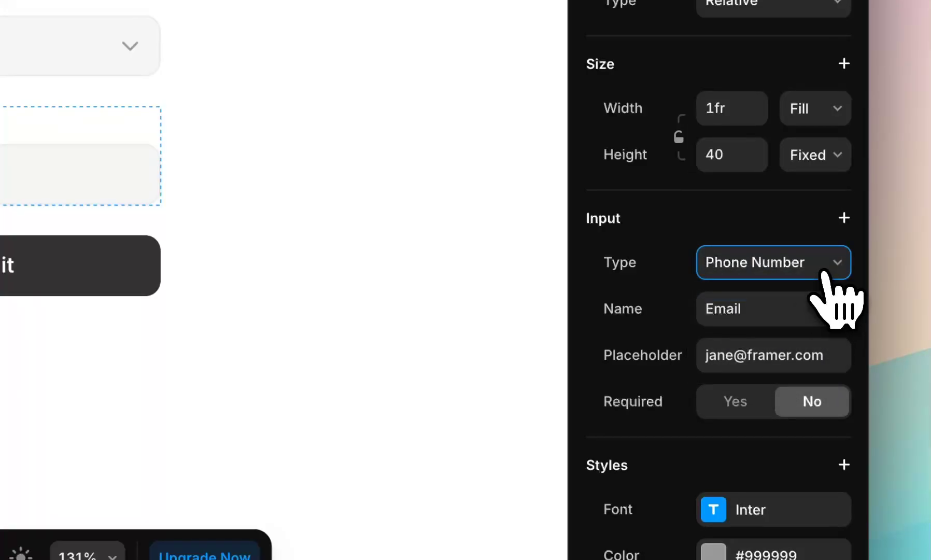
Step: Change the field to a Date input, then a Time input, and reselect the form
{"action": "left_click", "coordinate": [832, 271]}
{"action": "key", "text": "Escape"}
{"action": "left_click", "coordinate": [833, 270]}
{"action": "left_click", "coordinate": [829, 287]}
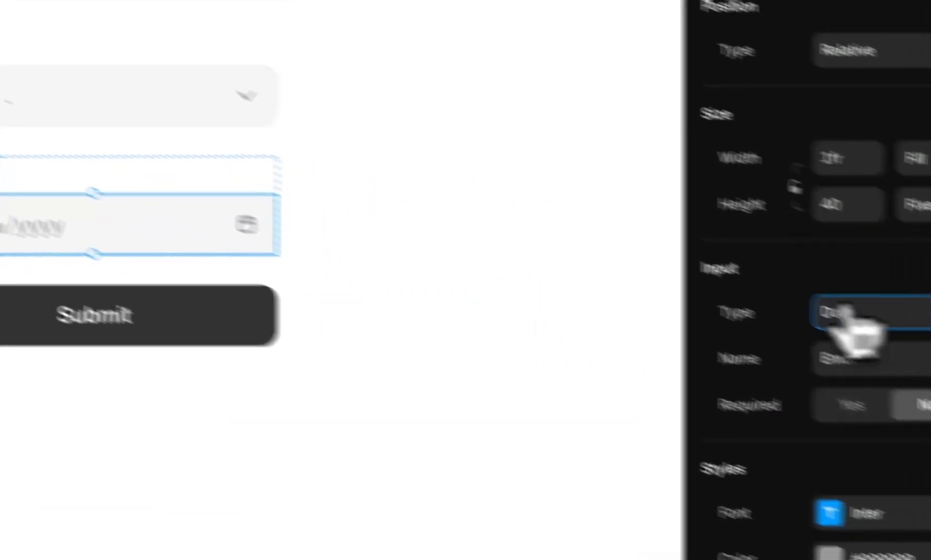
{"action": "left_click", "coordinate": [853, 324]}
{"action": "left_click", "coordinate": [847, 293]}
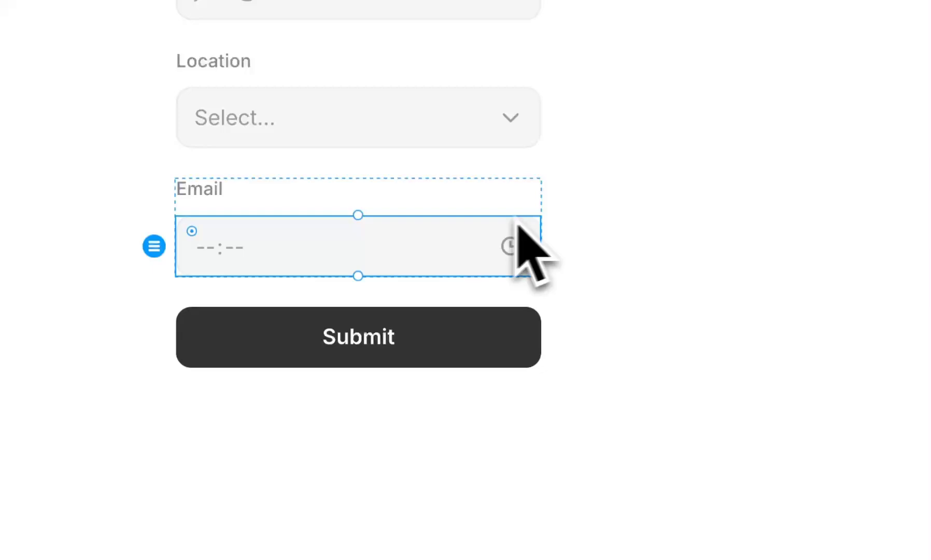
{"action": "left_click", "coordinate": [616, 213]}
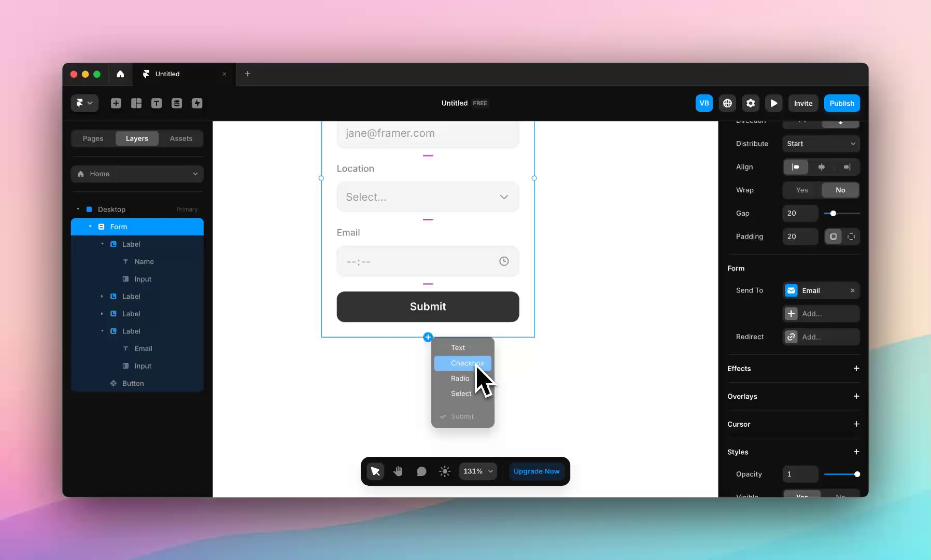
Step: Add a checkbox field above Submit and select its caption text
{"action": "left_click", "coordinate": [467, 363]}
{"action": "left_click", "coordinate": [343, 302]}
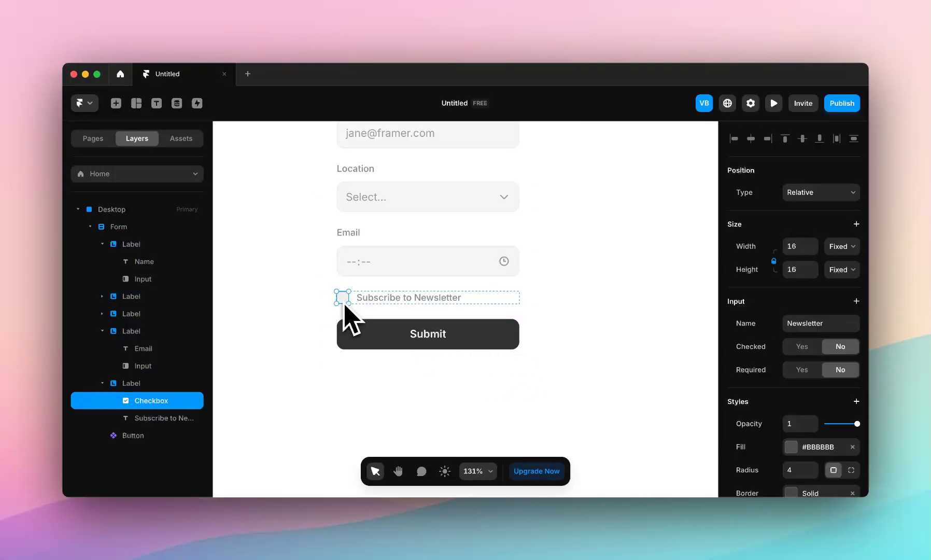
{"action": "left_click", "coordinate": [467, 301]}
{"action": "left_click", "coordinate": [437, 297]}
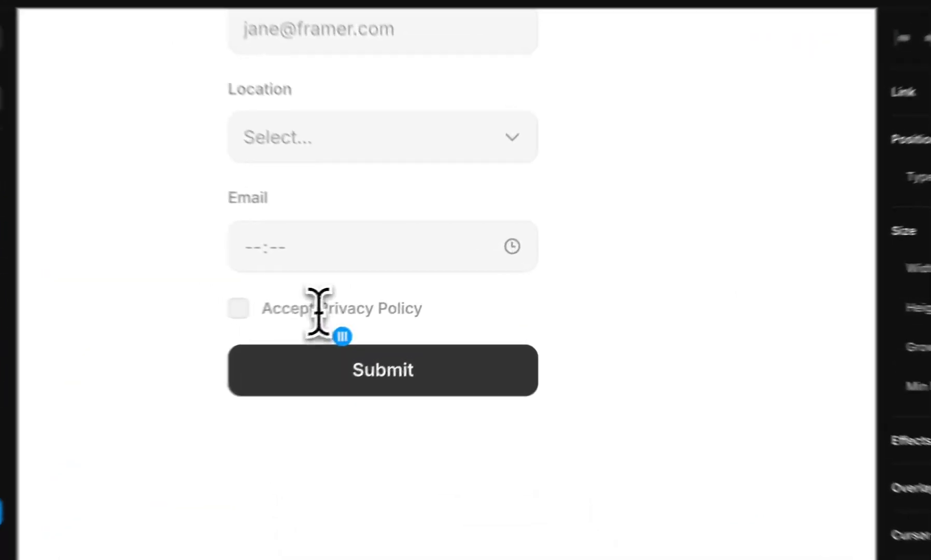
Step: Link the caption words 'Privacy Policy' to the Home page
{"action": "left_click_drag", "start_coordinate": [395, 297], "coordinate": [452, 299]}
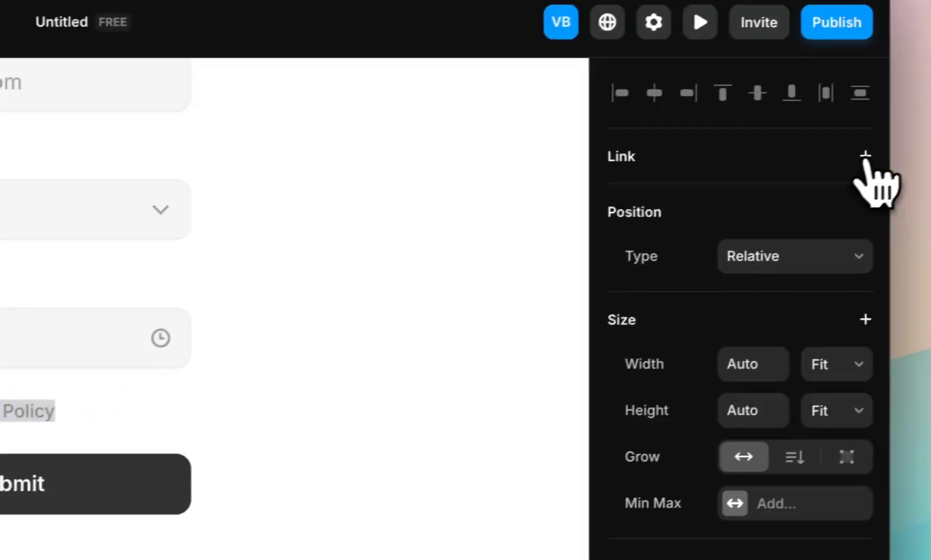
{"action": "left_click", "coordinate": [865, 156]}
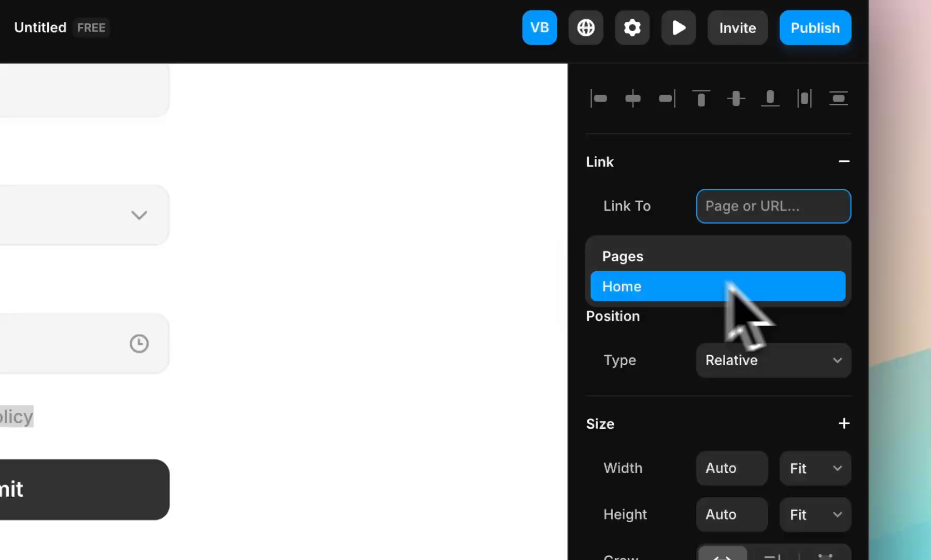
{"action": "left_click", "coordinate": [820, 283]}
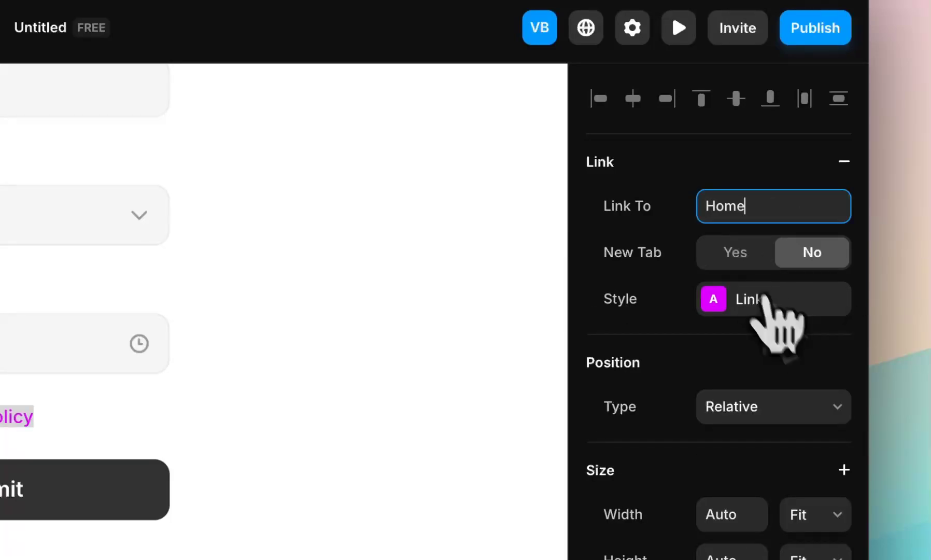
Step: Change the Link text style's default colour to blue #003CFF, then preview the form and close the preview
{"action": "left_click", "coordinate": [798, 304]}
{"action": "left_click", "coordinate": [510, 461]}
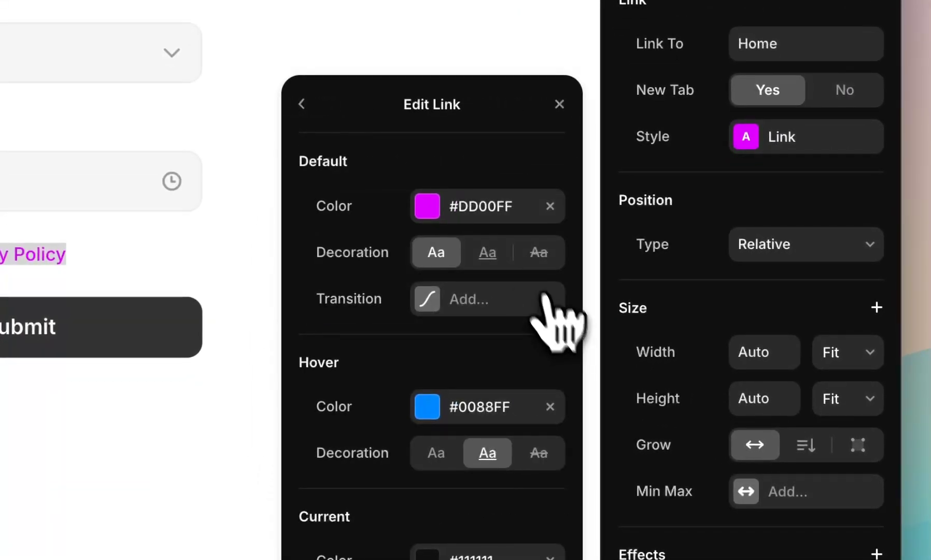
{"action": "left_click", "coordinate": [428, 210]}
{"action": "left_click_drag", "start_coordinate": [404, 335], "coordinate": [414, 334]}
{"action": "left_click", "coordinate": [301, 137]}
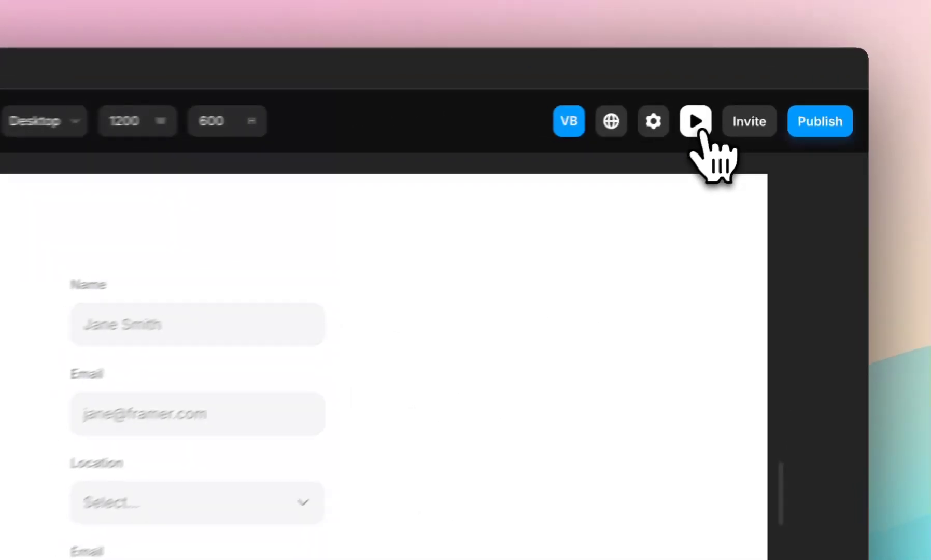
{"action": "left_click", "coordinate": [776, 108]}
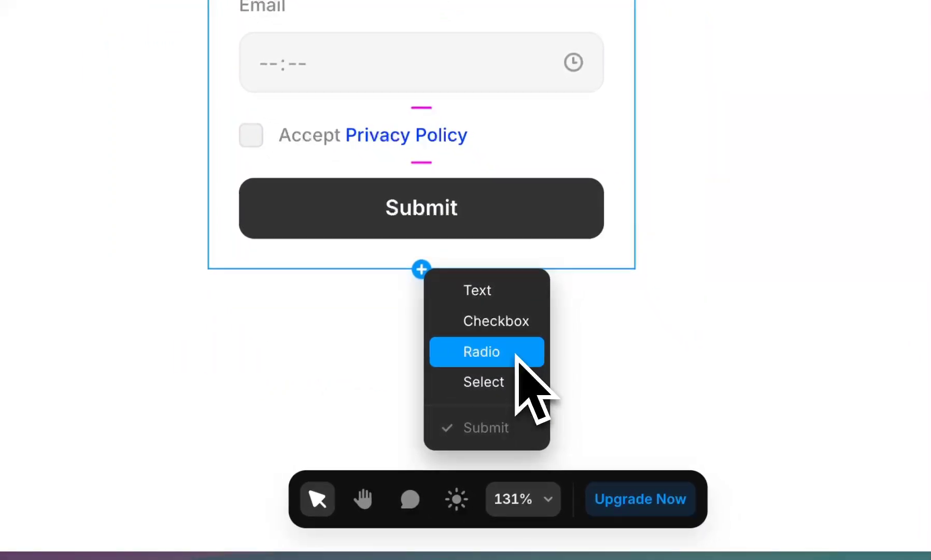
{"action": "left_click", "coordinate": [516, 358]}
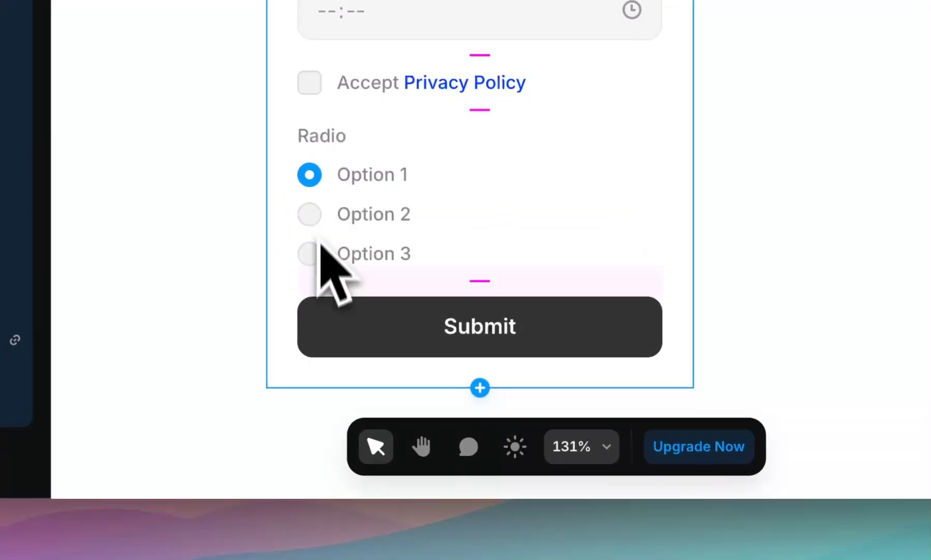
{"action": "left_click", "coordinate": [466, 241]}
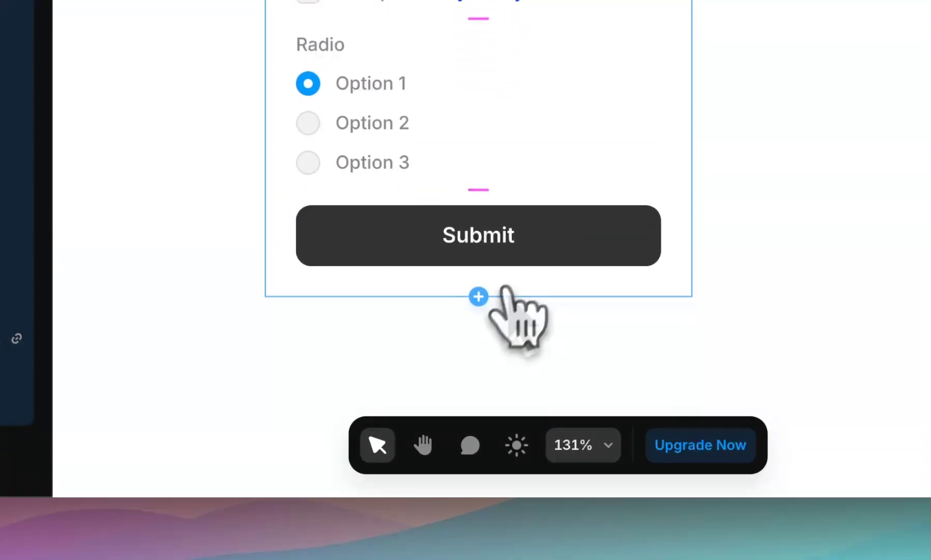
{"action": "left_click", "coordinate": [478, 297]}
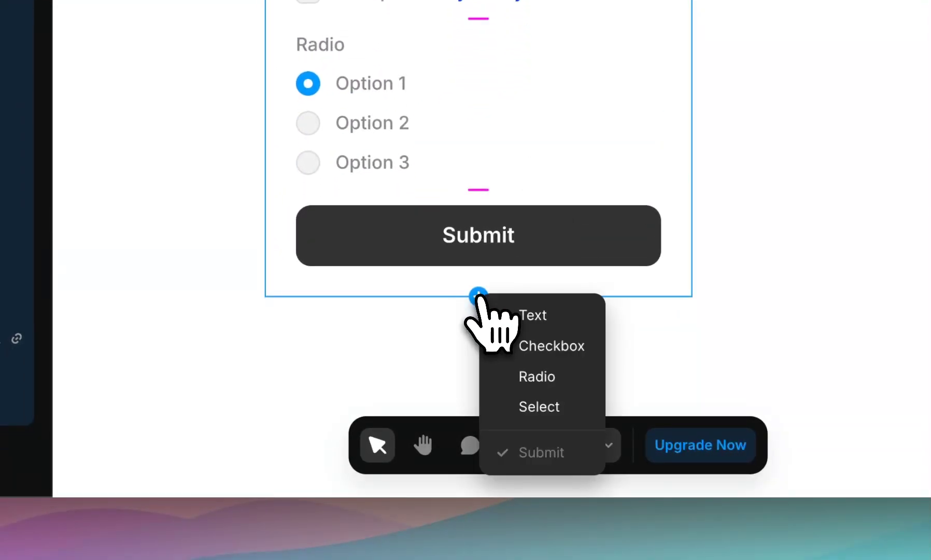
{"action": "left_click", "coordinate": [586, 413]}
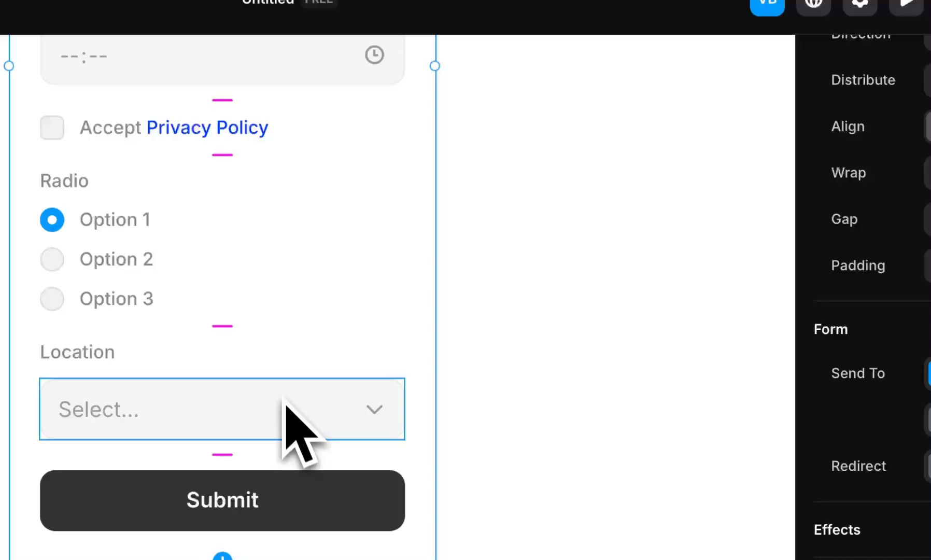
{"action": "left_click", "coordinate": [304, 380]}
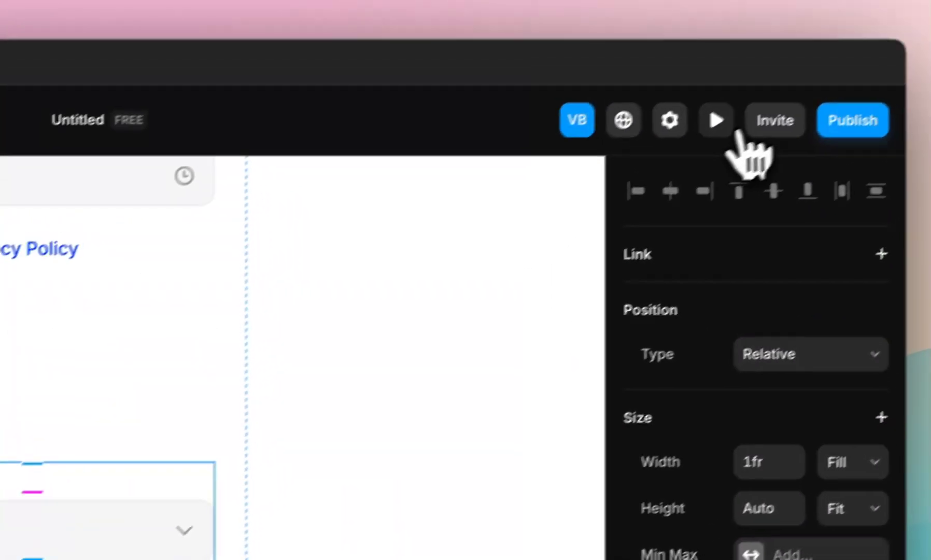
{"action": "left_click", "coordinate": [905, 5]}
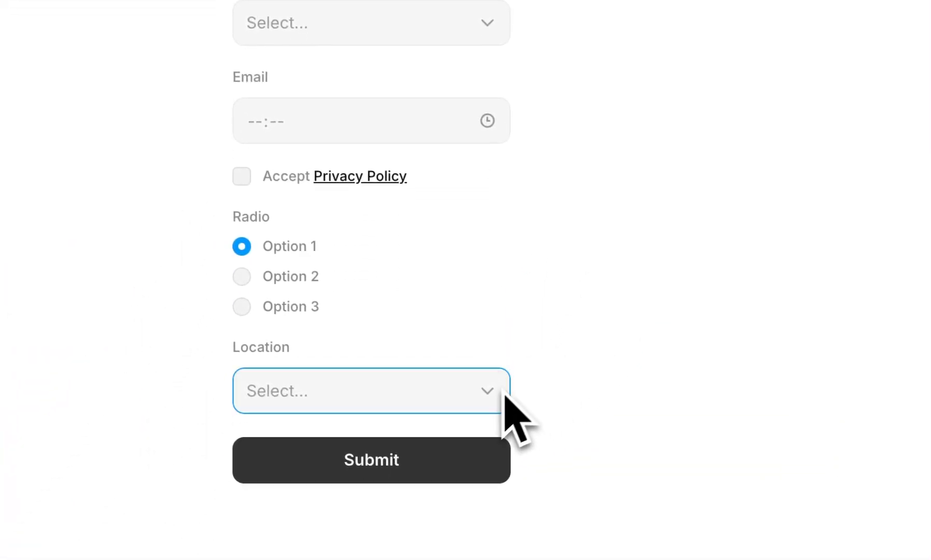
{"action": "left_click", "coordinate": [499, 400]}
{"action": "left_click", "coordinate": [426, 394]}
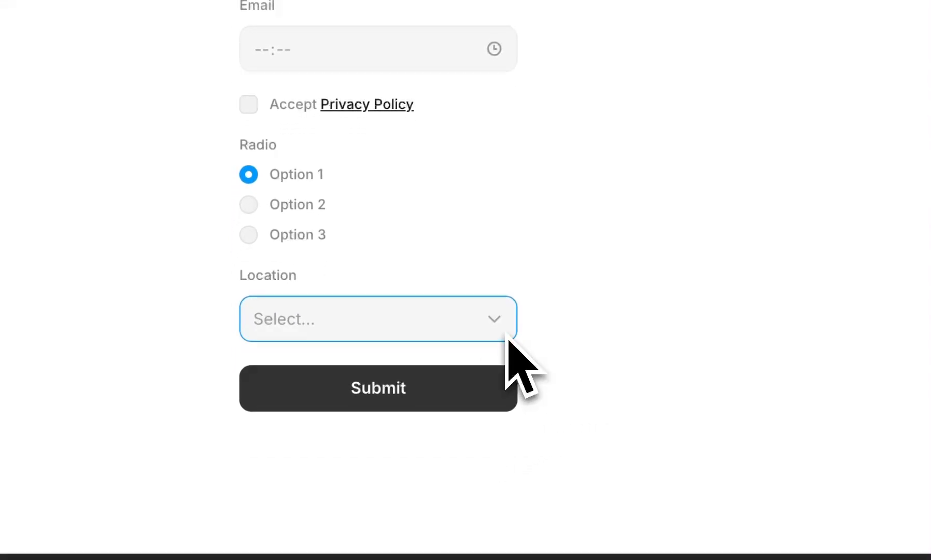
{"action": "left_click", "coordinate": [466, 408]}
{"action": "left_click", "coordinate": [473, 344]}
{"action": "left_click", "coordinate": [483, 334]}
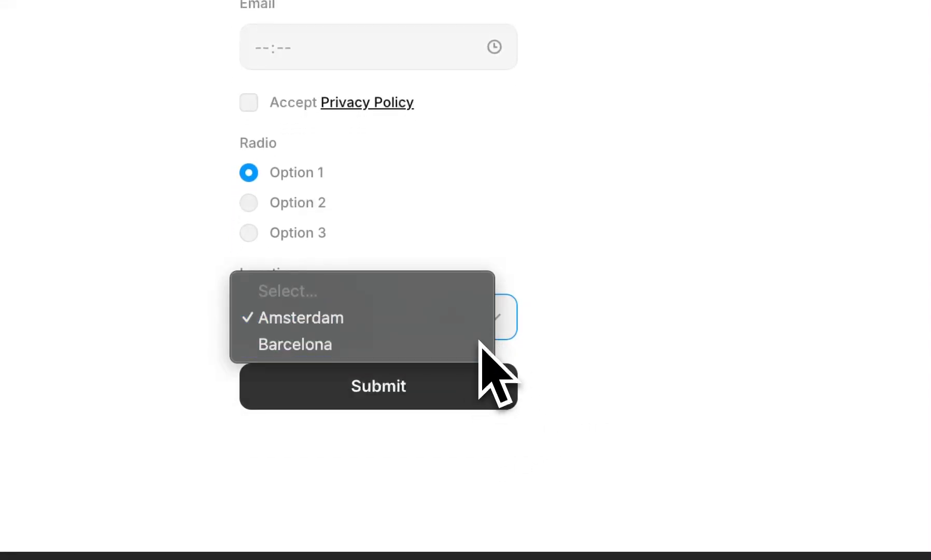
{"action": "left_click", "coordinate": [480, 344]}
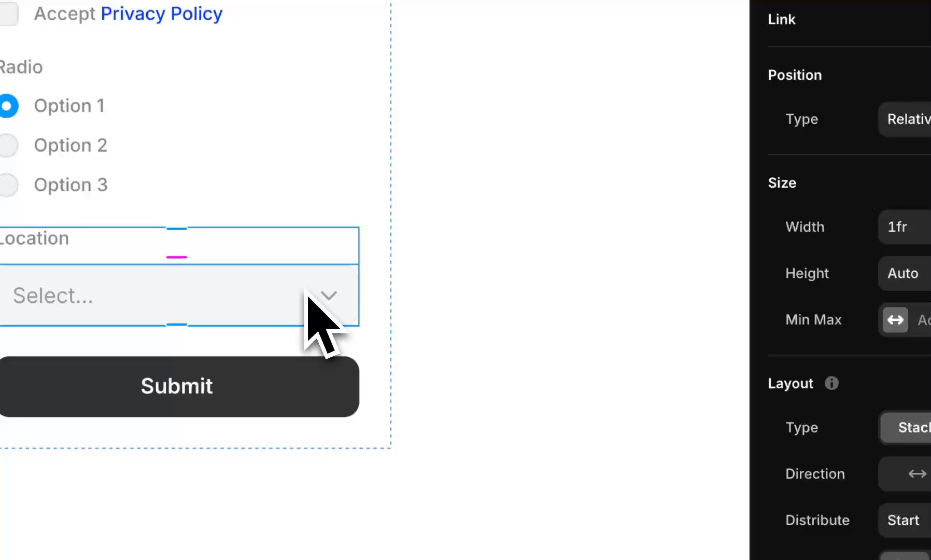
Step: Select the Location dropdown and review its Select... placeholder option's title and value
{"action": "left_click", "coordinate": [307, 294]}
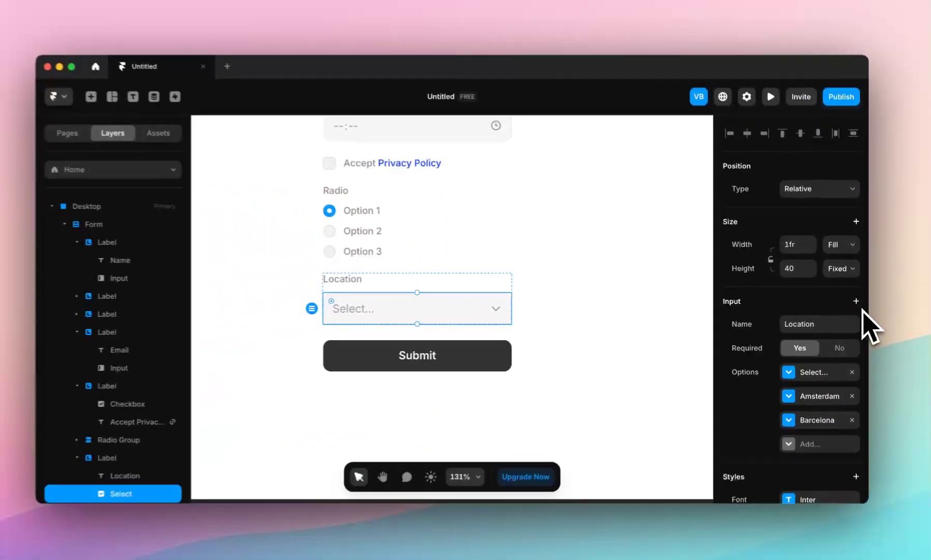
{"action": "scroll", "coordinate": [862, 310], "scroll_direction": "down", "scroll_amount": 2}
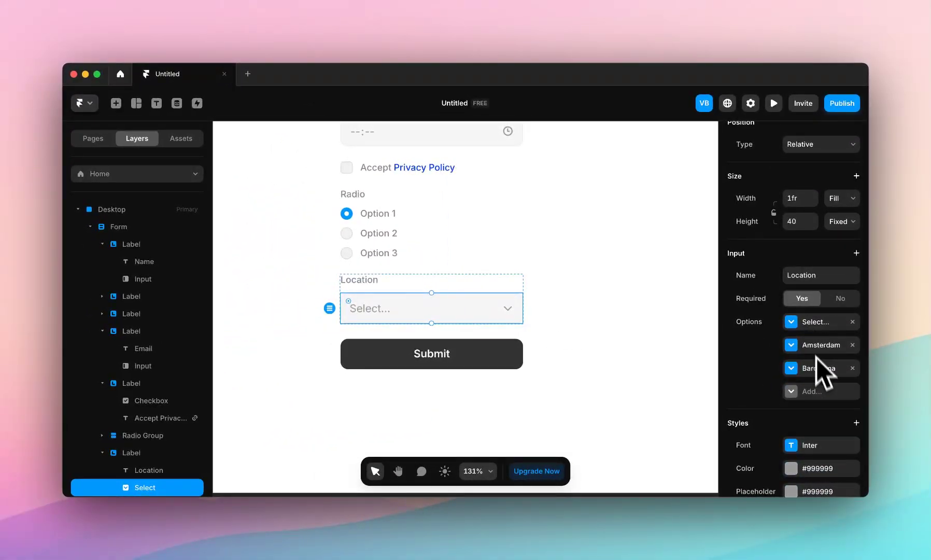
{"action": "left_click", "coordinate": [821, 323]}
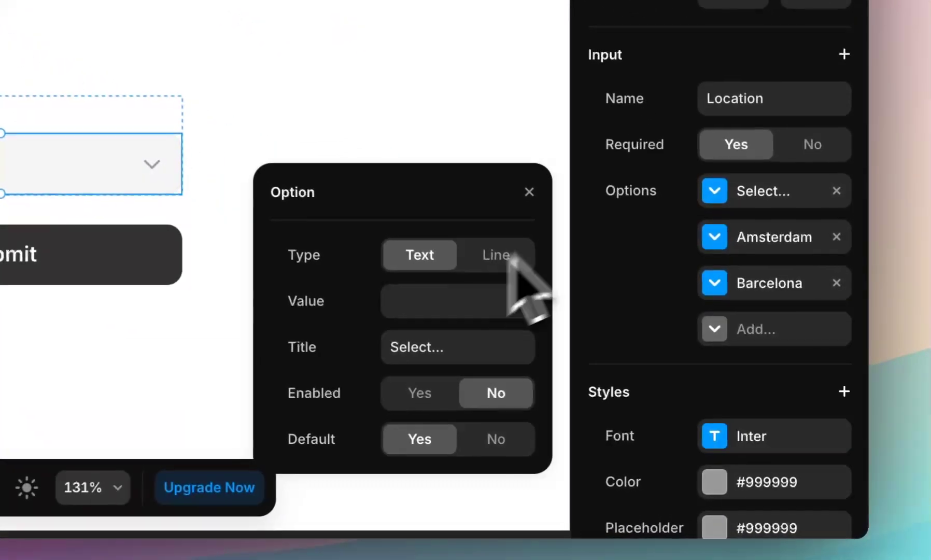
{"action": "left_click", "coordinate": [659, 399]}
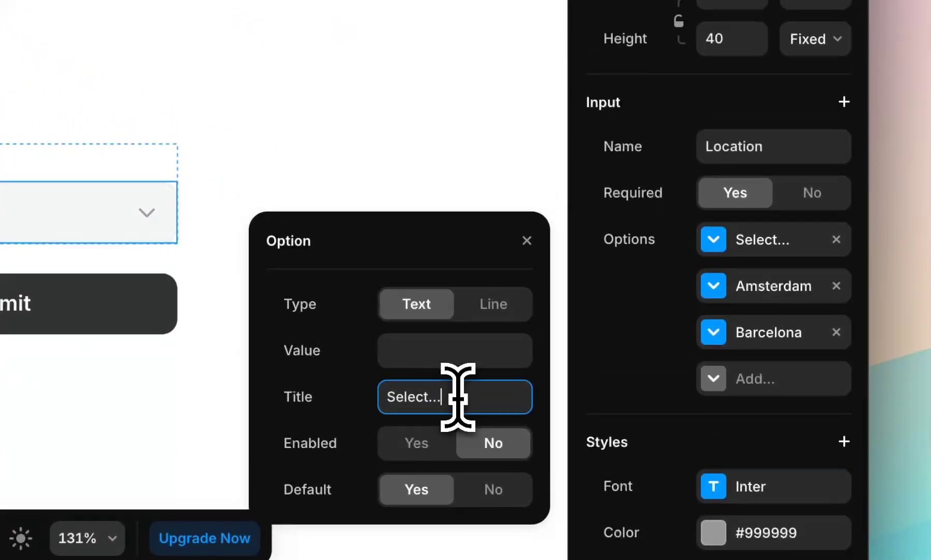
{"action": "left_click", "coordinate": [429, 306]}
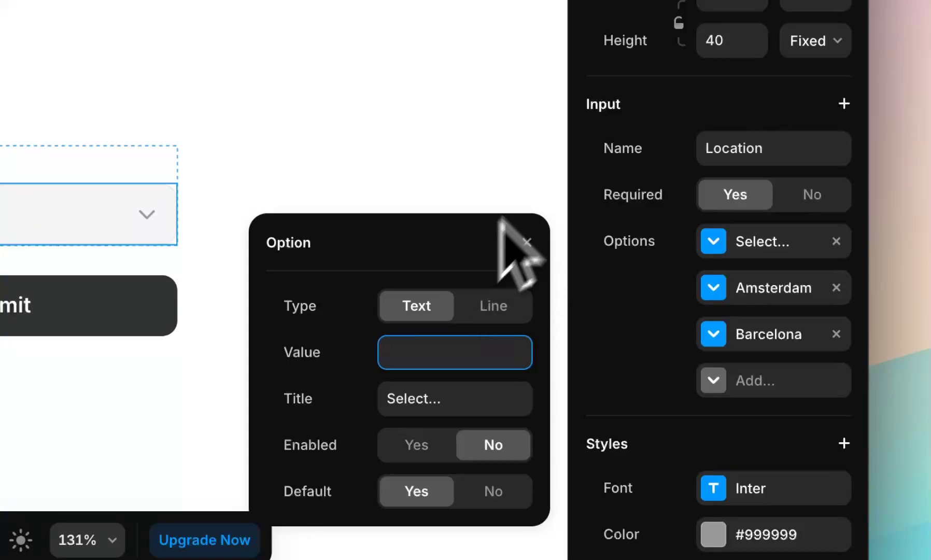
{"action": "left_click", "coordinate": [527, 242]}
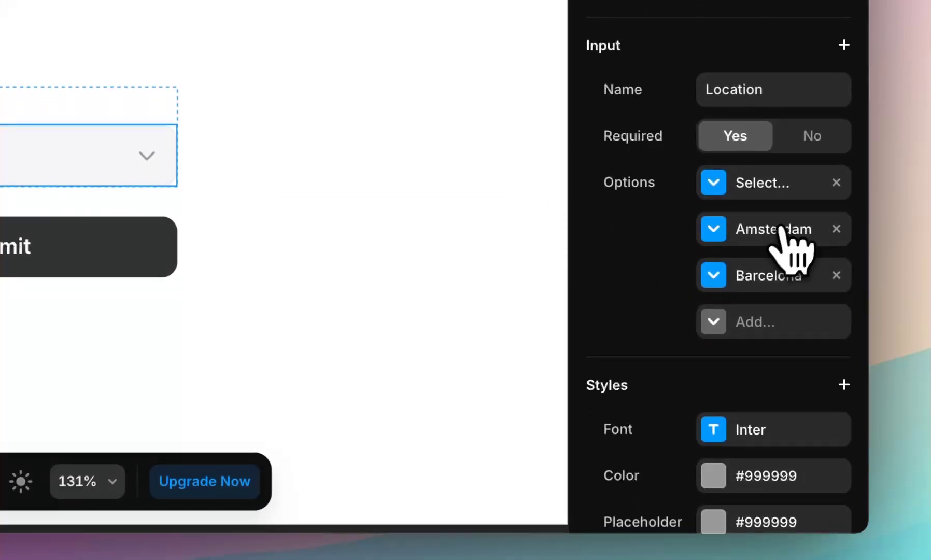
Step: Review the Amsterdam option, then add a new blank option after Barcelona
{"action": "left_click", "coordinate": [776, 287]}
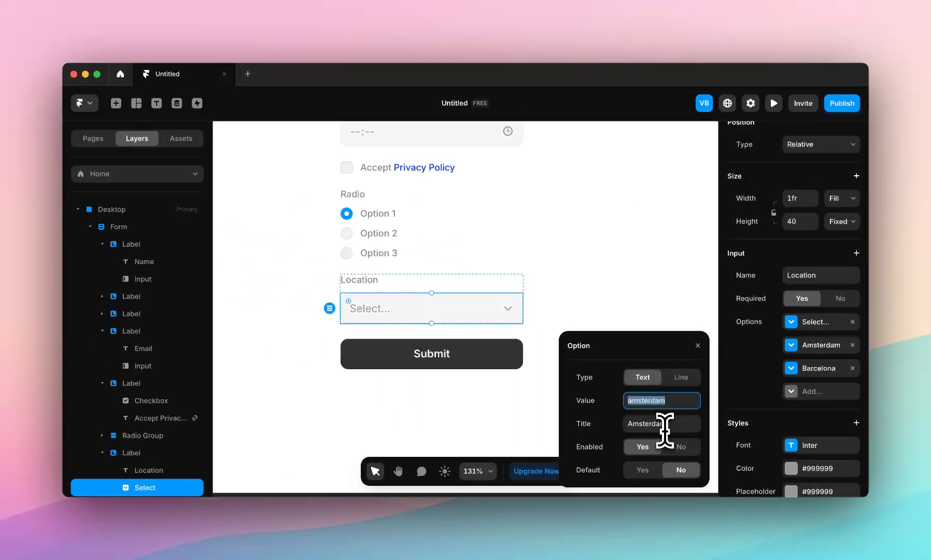
{"action": "double_click", "coordinate": [665, 431]}
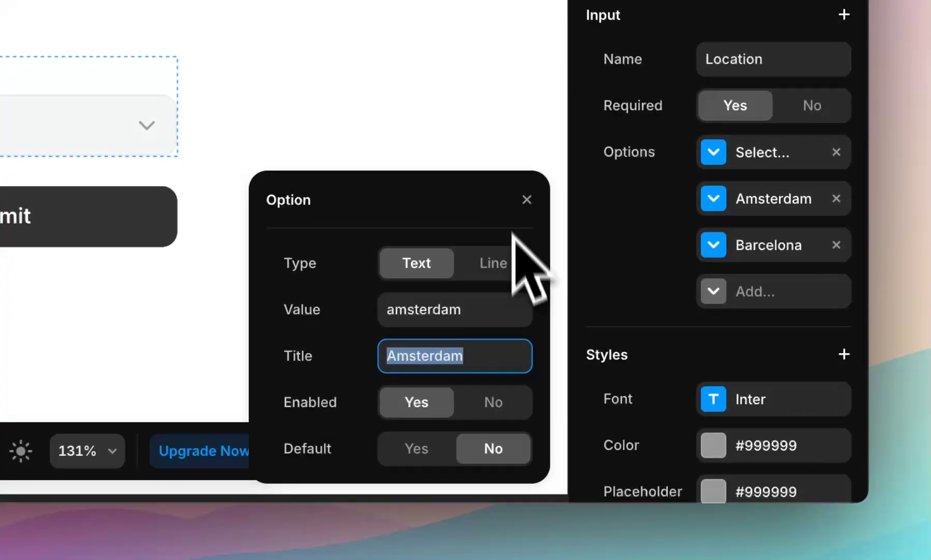
{"action": "left_click", "coordinate": [525, 199]}
{"action": "left_click", "coordinate": [746, 293]}
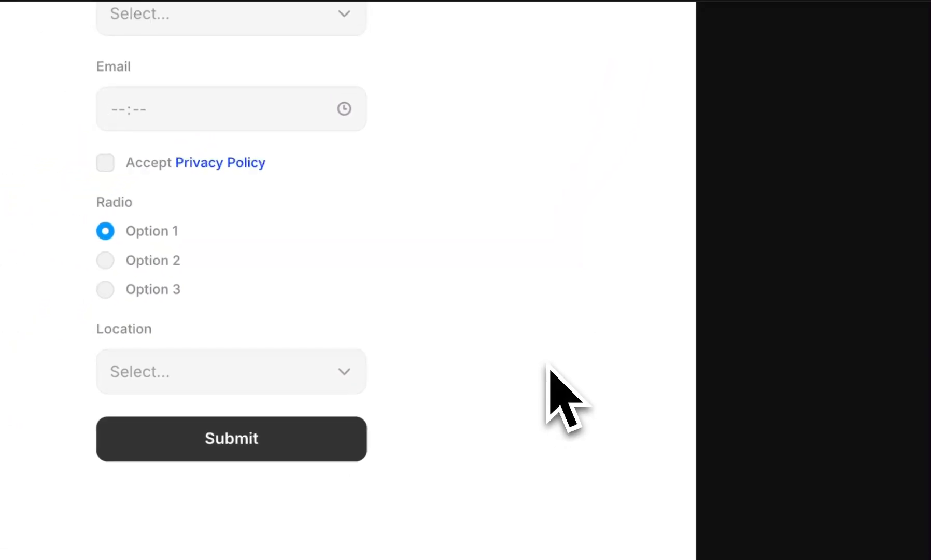
Step: Scroll the canvas up so the whole form from Name to Location is visible
{"action": "scroll", "coordinate": [549, 369], "scroll_direction": "up", "scroll_amount": 5}
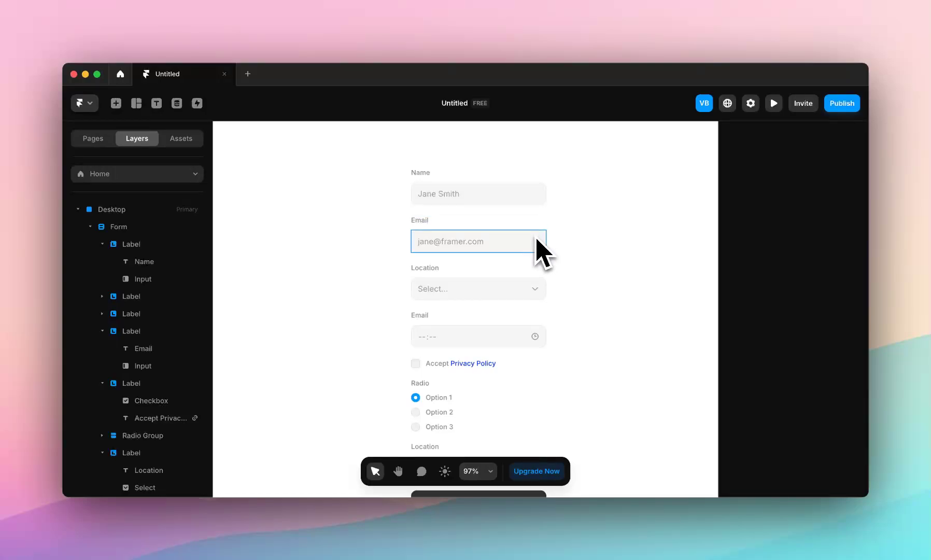
Step: Give the Email input's focus effect a white #FFFFFF fill
{"action": "left_click", "coordinate": [536, 240]}
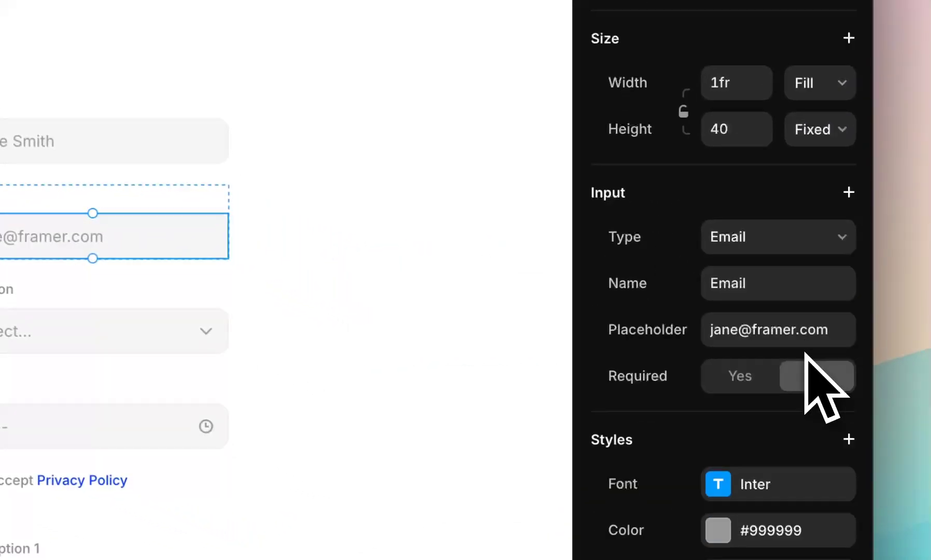
{"action": "scroll", "coordinate": [806, 355], "scroll_direction": "down", "scroll_amount": 6}
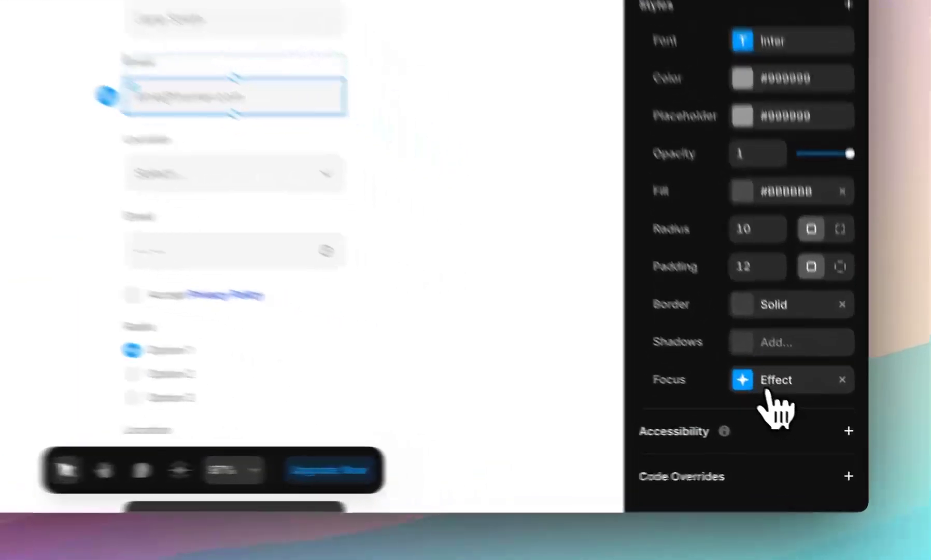
{"action": "left_click", "coordinate": [809, 416]}
{"action": "left_click", "coordinate": [395, 336]}
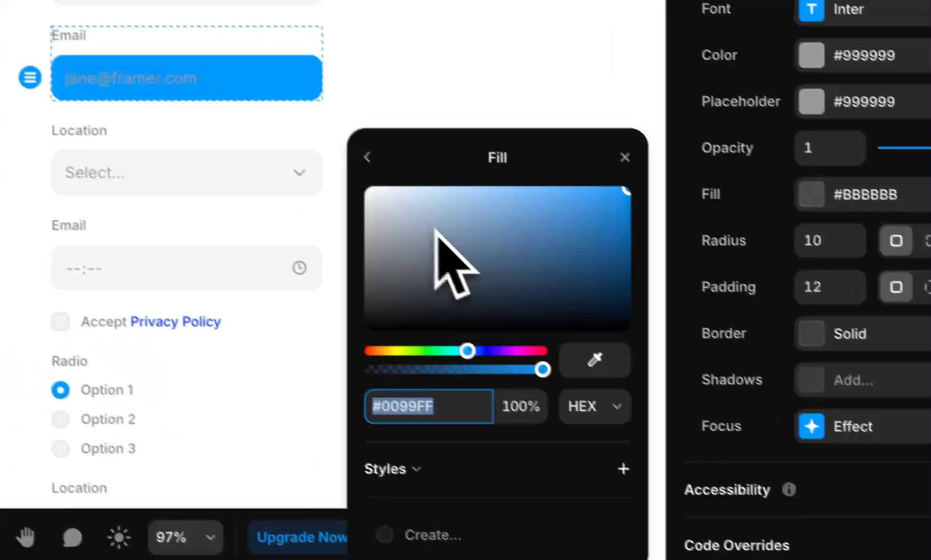
{"action": "left_click_drag", "start_coordinate": [339, 162], "coordinate": [218, 52]}
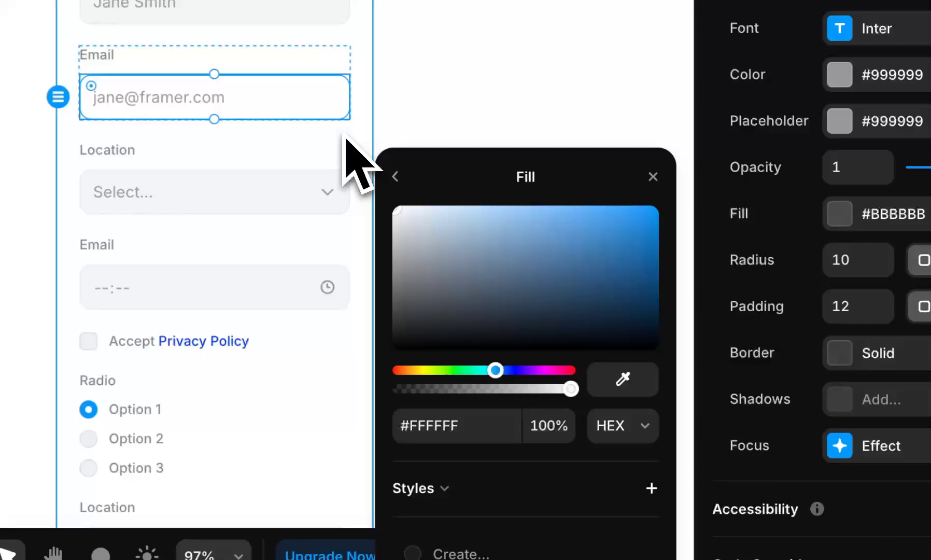
{"action": "left_click", "coordinate": [397, 178]}
Step: Set the focus border colour to solid blue #0048FF
{"action": "left_click", "coordinate": [545, 420]}
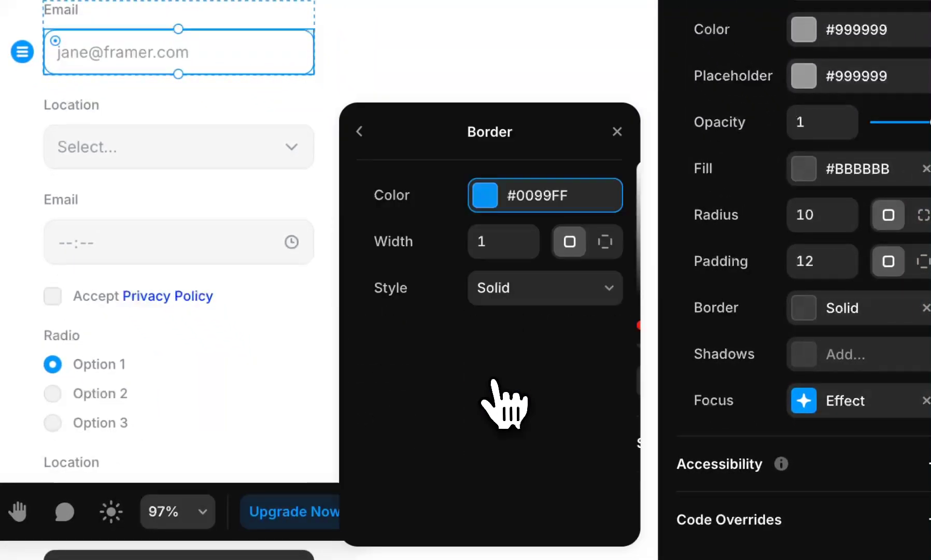
{"action": "left_click", "coordinate": [539, 195]}
{"action": "left_click_drag", "start_coordinate": [477, 333], "coordinate": [472, 333]}
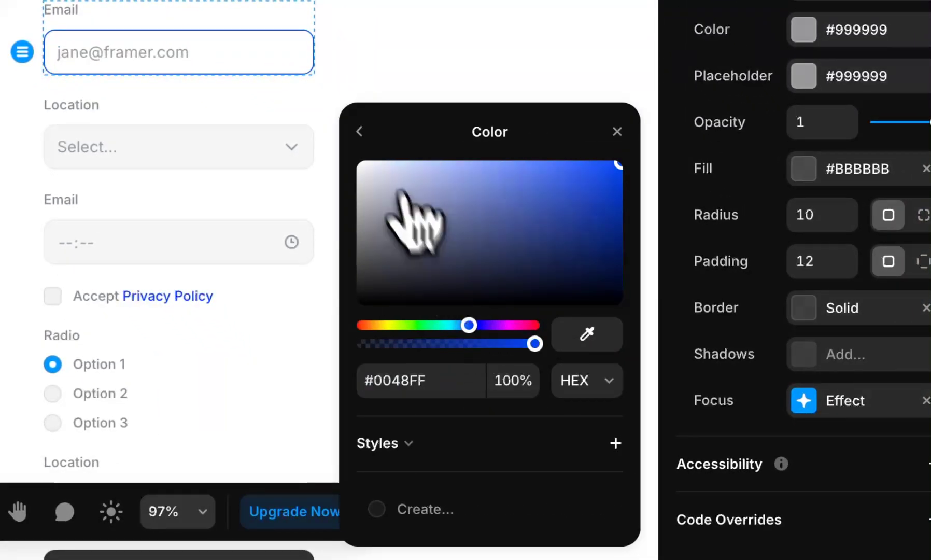
{"action": "left_click", "coordinate": [359, 131]}
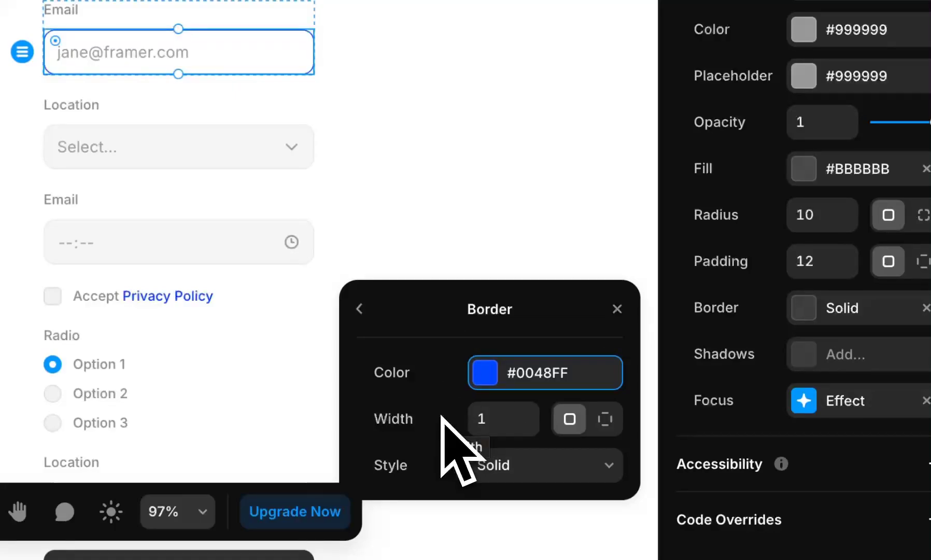
Step: Add a focus shadow coloured saturated blue #030FFF
{"action": "left_click", "coordinate": [360, 308]}
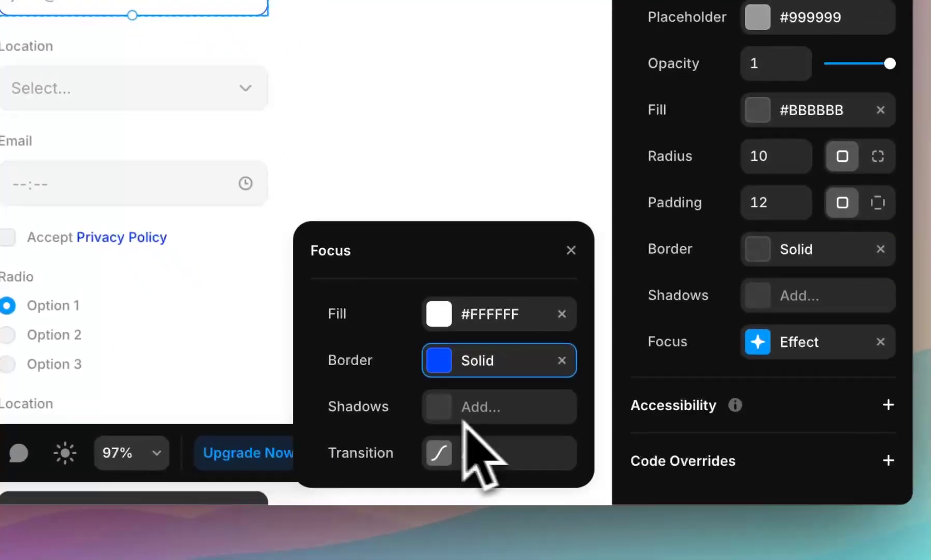
{"action": "left_click", "coordinate": [440, 412]}
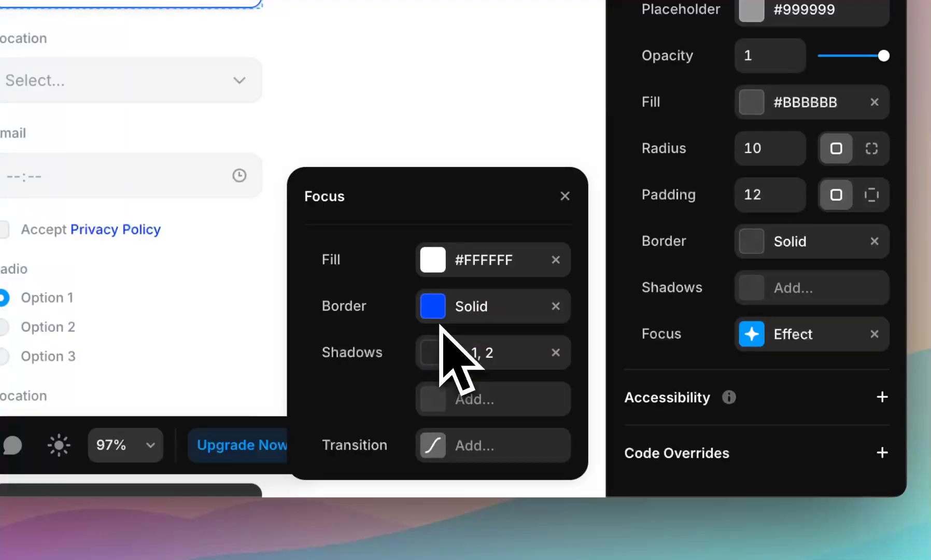
{"action": "left_click", "coordinate": [439, 363]}
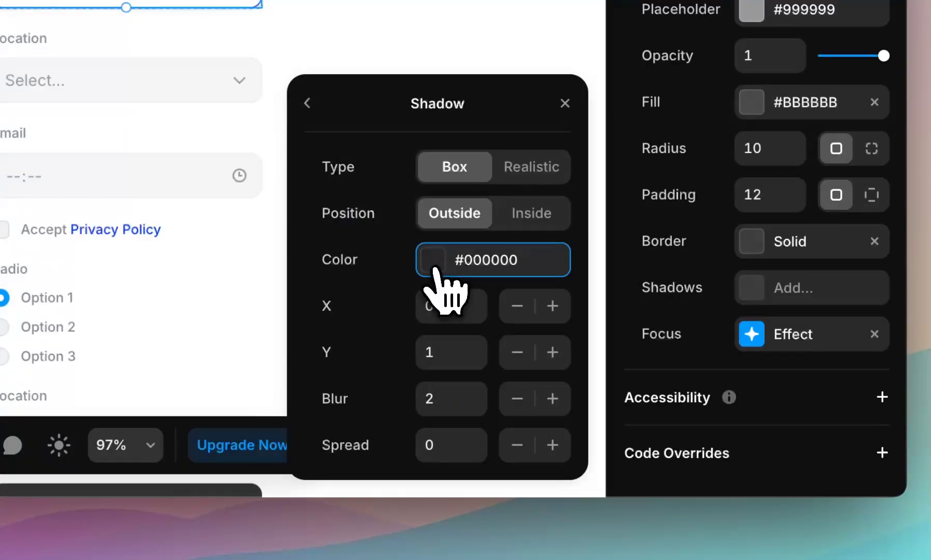
{"action": "left_click", "coordinate": [435, 269]}
{"action": "left_click", "coordinate": [422, 258]}
{"action": "left_click_drag", "start_coordinate": [485, 223], "coordinate": [566, 78]}
{"action": "left_click", "coordinate": [415, 277]}
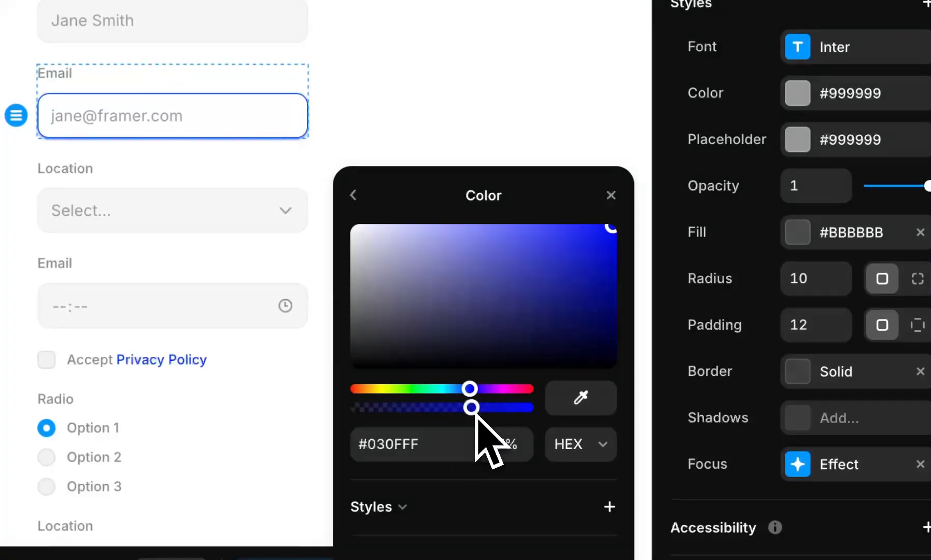
{"action": "left_click", "coordinate": [353, 195]}
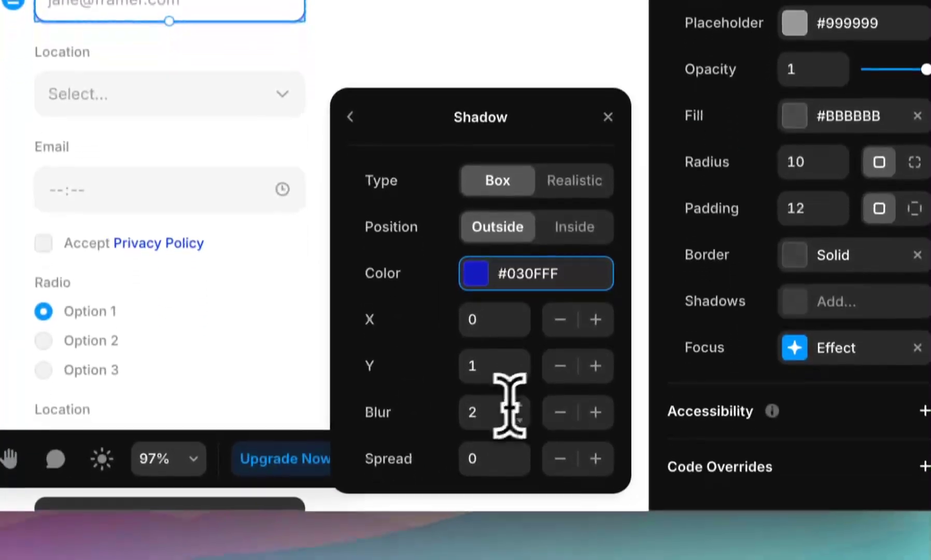
Step: Give the shadow Y 1, blur 20, spread -10, enable the transition, and close focus settings
{"action": "left_click", "coordinate": [505, 413]}
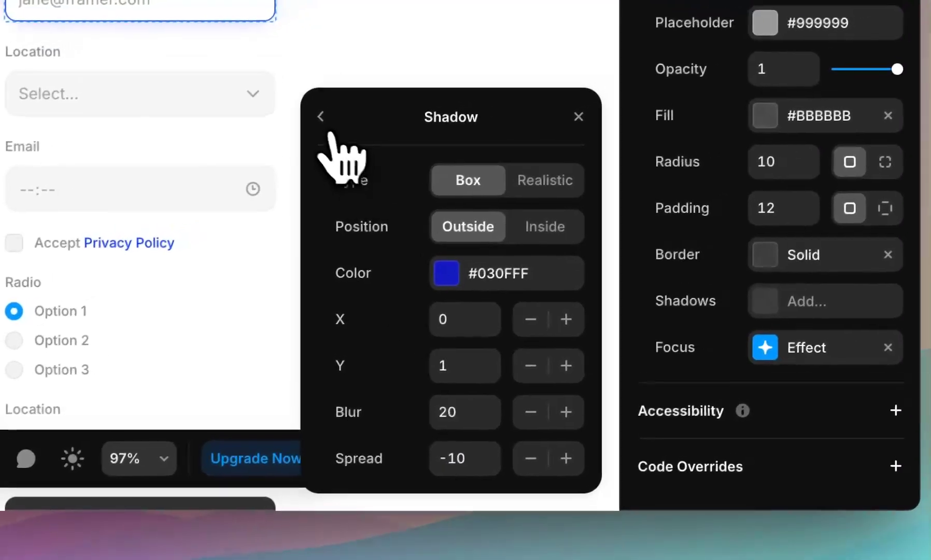
{"action": "left_click", "coordinate": [350, 103]}
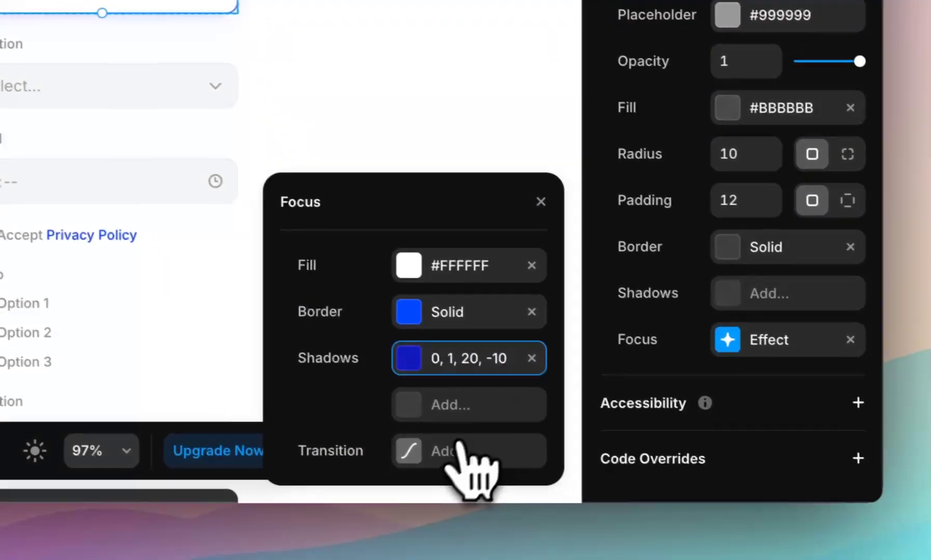
{"action": "left_click", "coordinate": [457, 450]}
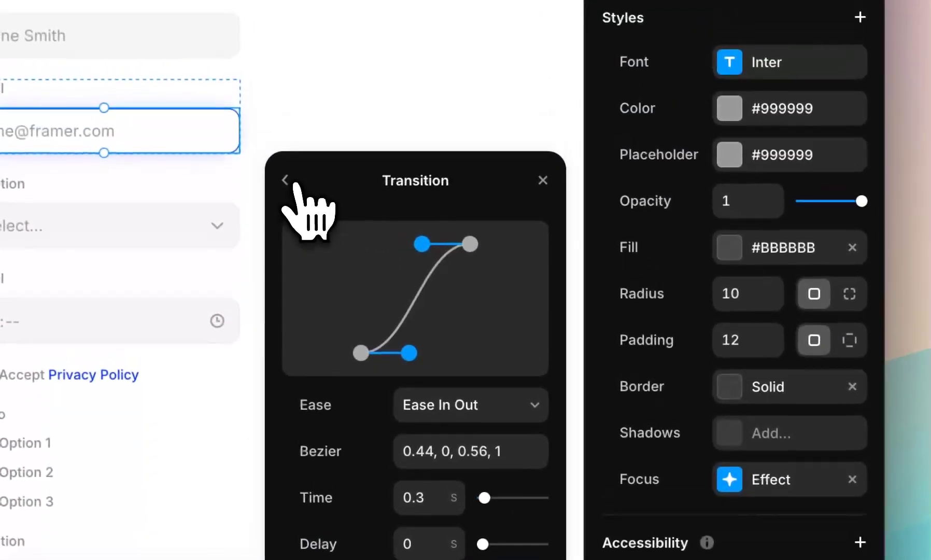
{"action": "left_click", "coordinate": [282, 42]}
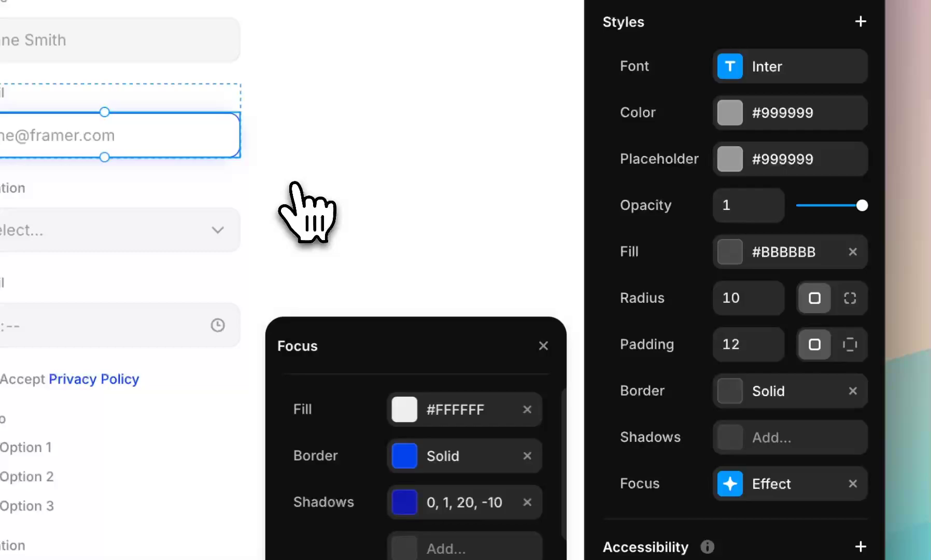
{"action": "left_click", "coordinate": [544, 348]}
Step: Preview the form, focus the Name and Email fields to check the blue ring, then scroll to Submit
{"action": "left_click", "coordinate": [684, 118]}
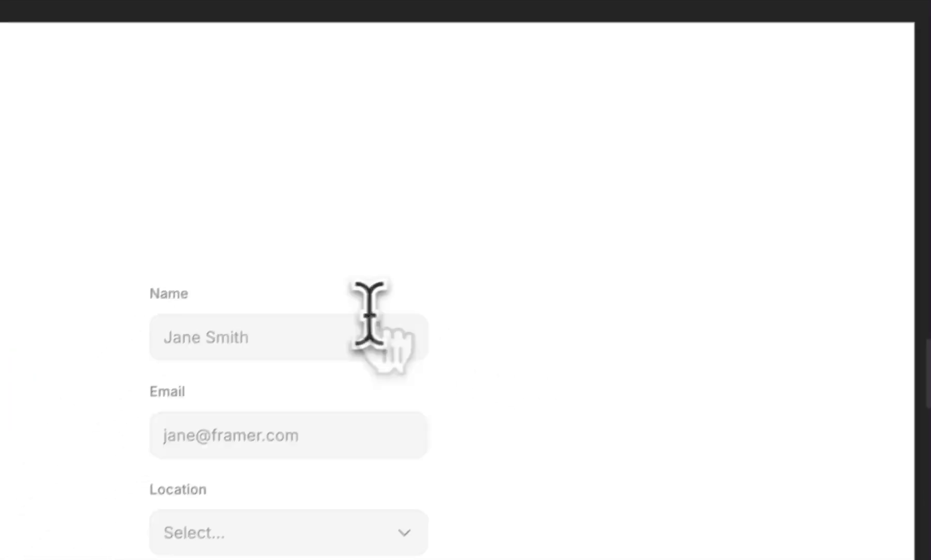
{"action": "left_click", "coordinate": [370, 324]}
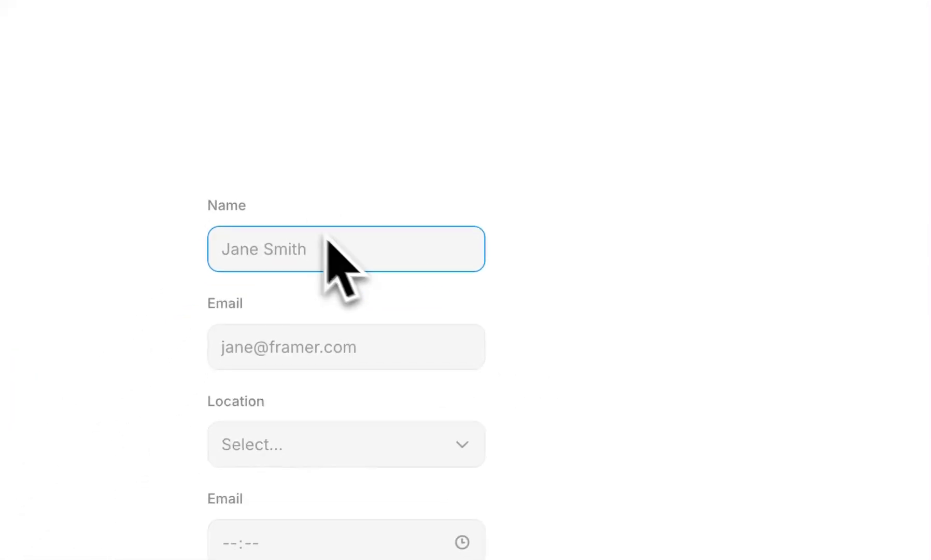
{"action": "left_click", "coordinate": [435, 340]}
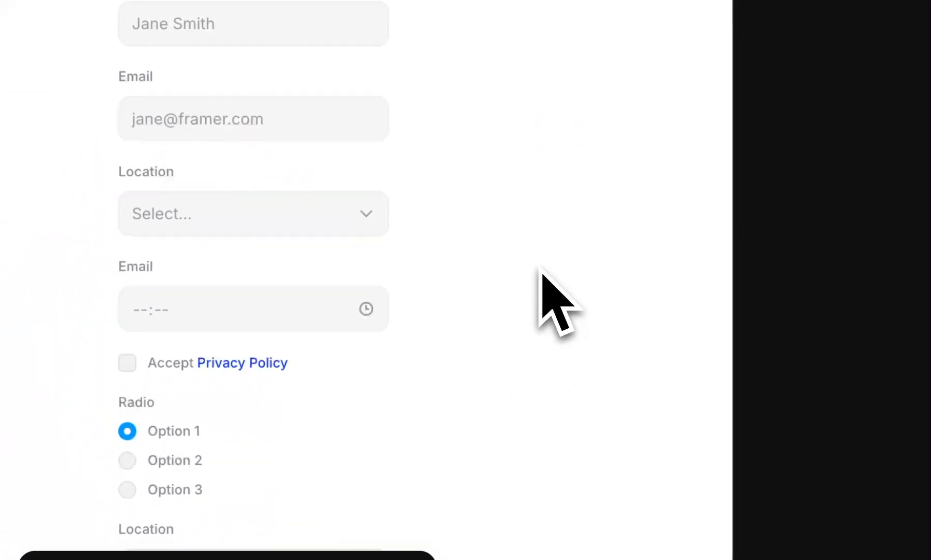
{"action": "scroll", "coordinate": [539, 275], "scroll_direction": "down", "scroll_amount": 5}
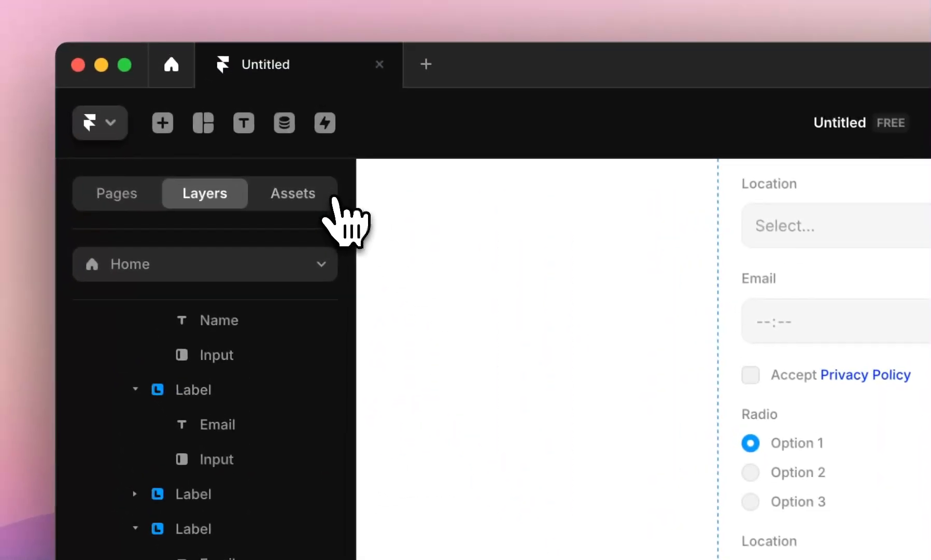
Step: Open the project's Button component and fill its Default · Hover variant red #BF4E4E
{"action": "left_click", "coordinate": [339, 206]}
{"action": "left_click", "coordinate": [247, 349]}
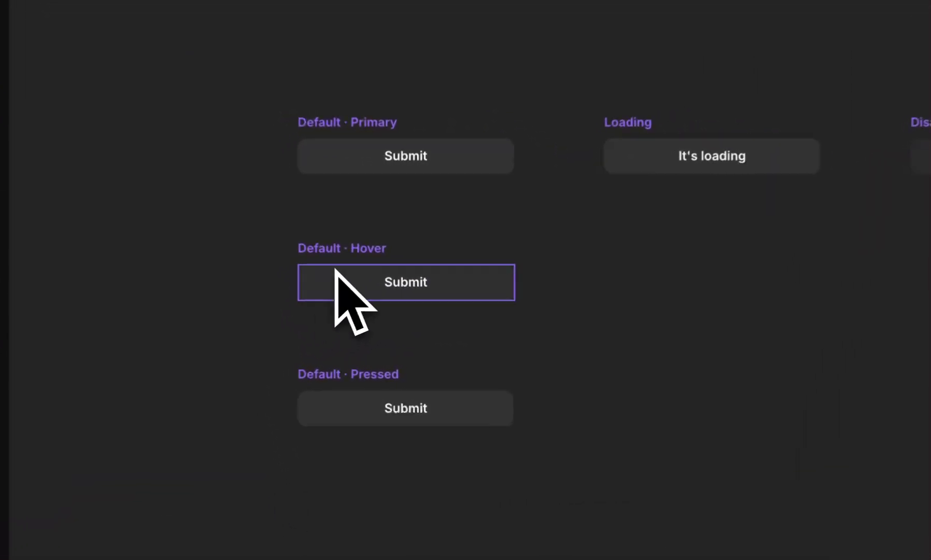
{"action": "left_click", "coordinate": [384, 306]}
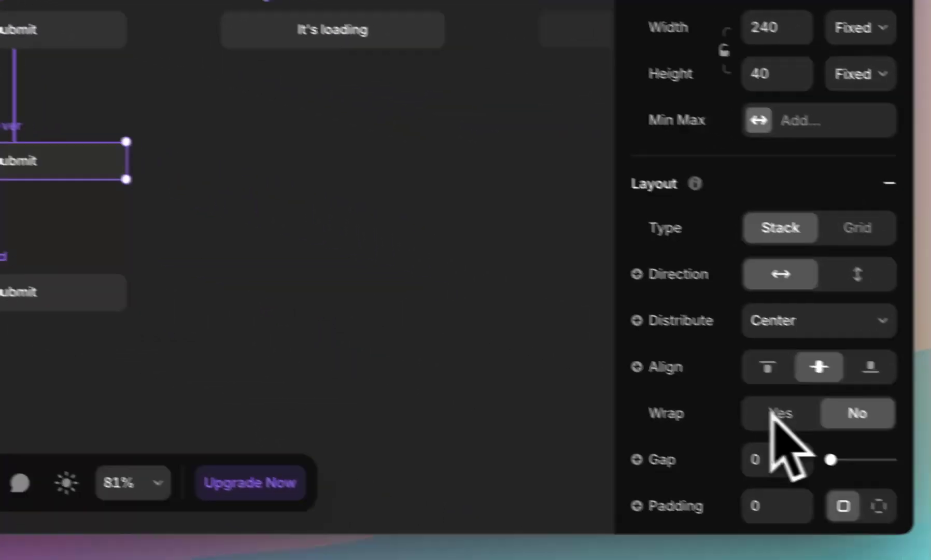
{"action": "scroll", "coordinate": [771, 409], "scroll_direction": "down", "scroll_amount": 10}
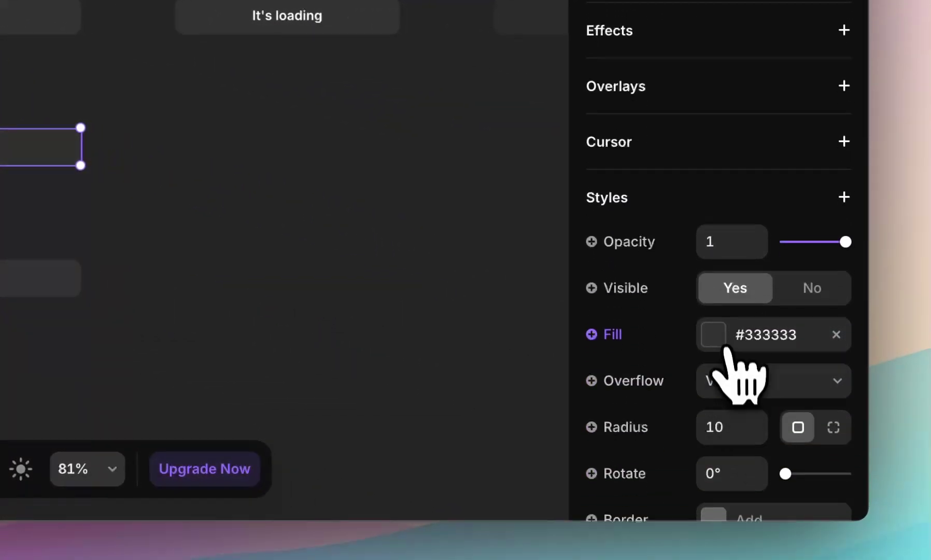
{"action": "left_click", "coordinate": [728, 346]}
{"action": "left_click", "coordinate": [425, 156]}
{"action": "left_click", "coordinate": [425, 152]}
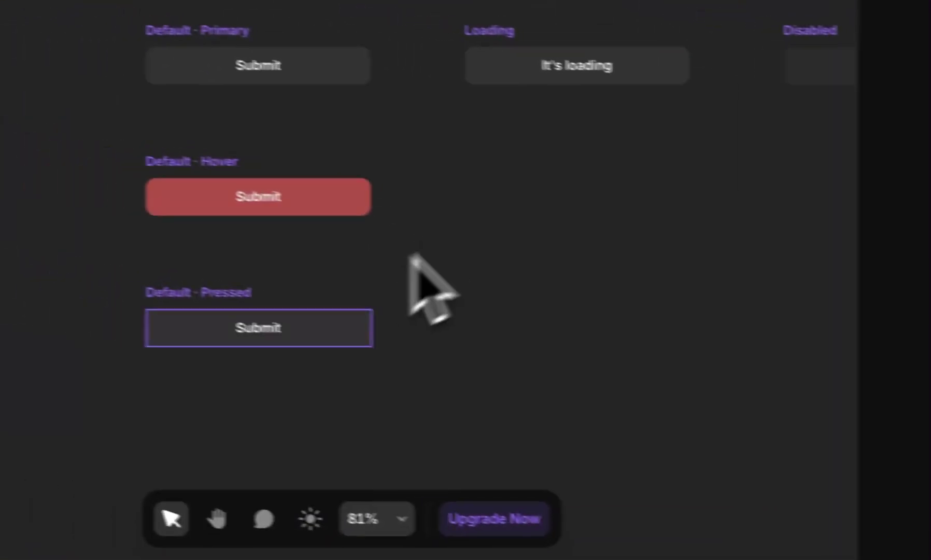
Step: Fill the Default · Pressed variant dark red #400A0A
{"action": "left_click", "coordinate": [199, 317]}
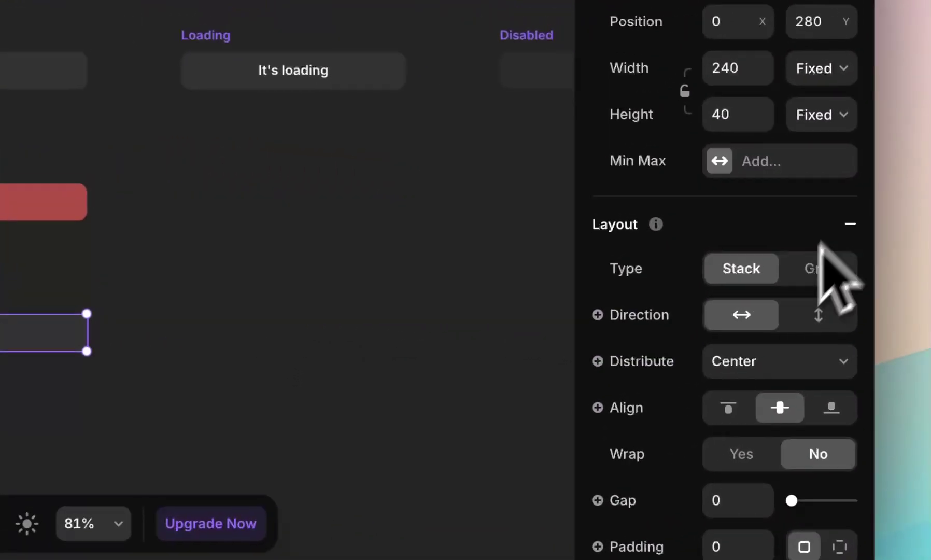
{"action": "scroll", "coordinate": [837, 281], "scroll_direction": "down", "scroll_amount": 10}
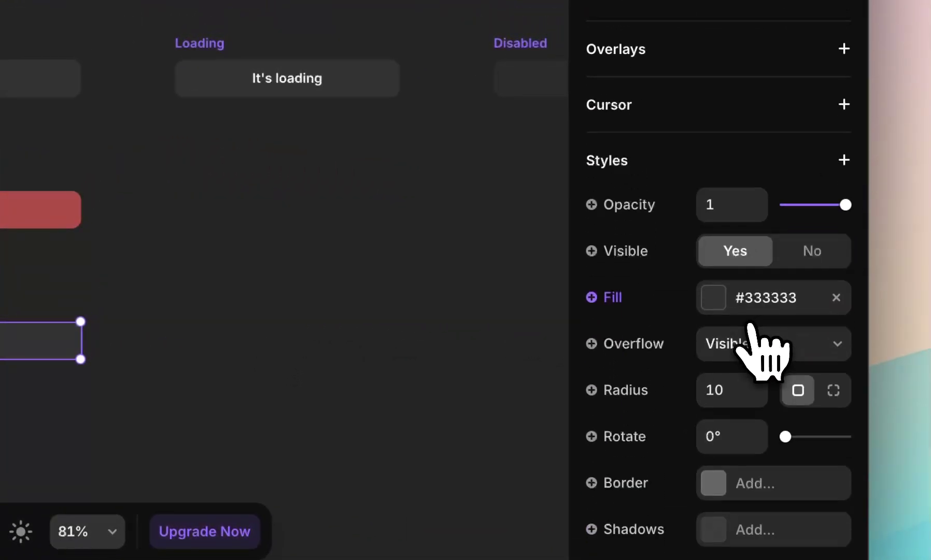
{"action": "left_click", "coordinate": [732, 312]}
{"action": "left_click", "coordinate": [479, 277]}
{"action": "left_click_drag", "start_coordinate": [632, 373], "coordinate": [646, 382]}
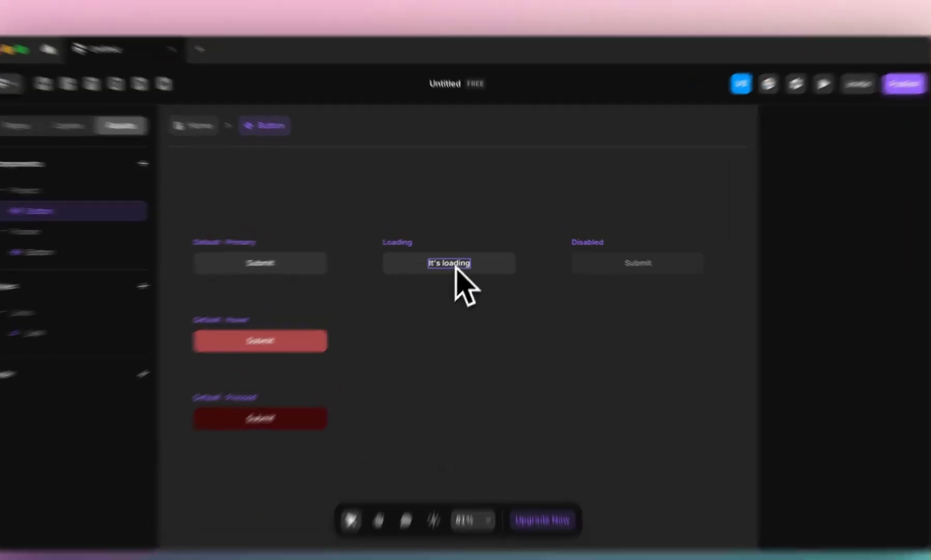
{"action": "double_click", "coordinate": [463, 257]}
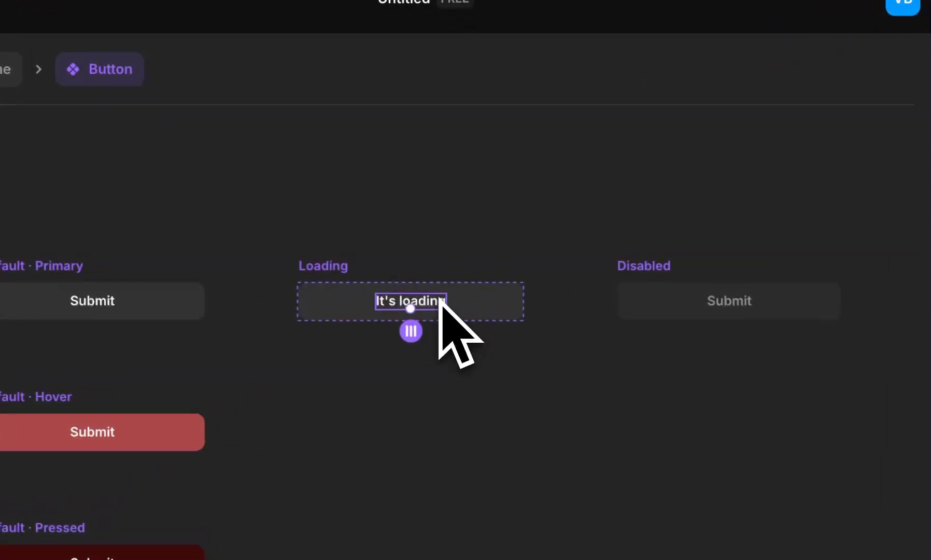
{"action": "left_click", "coordinate": [444, 311]}
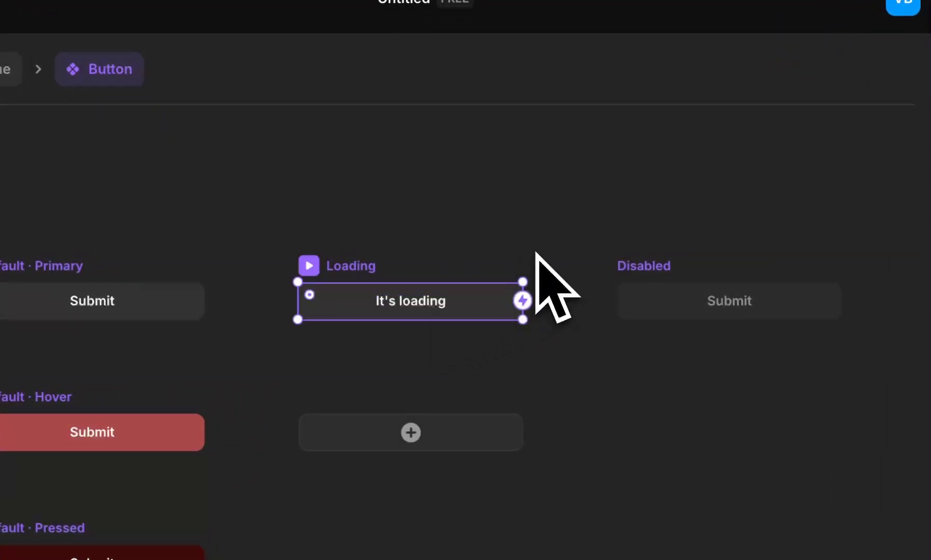
{"action": "scroll", "coordinate": [550, 290], "scroll_direction": "right", "scroll_amount": 5}
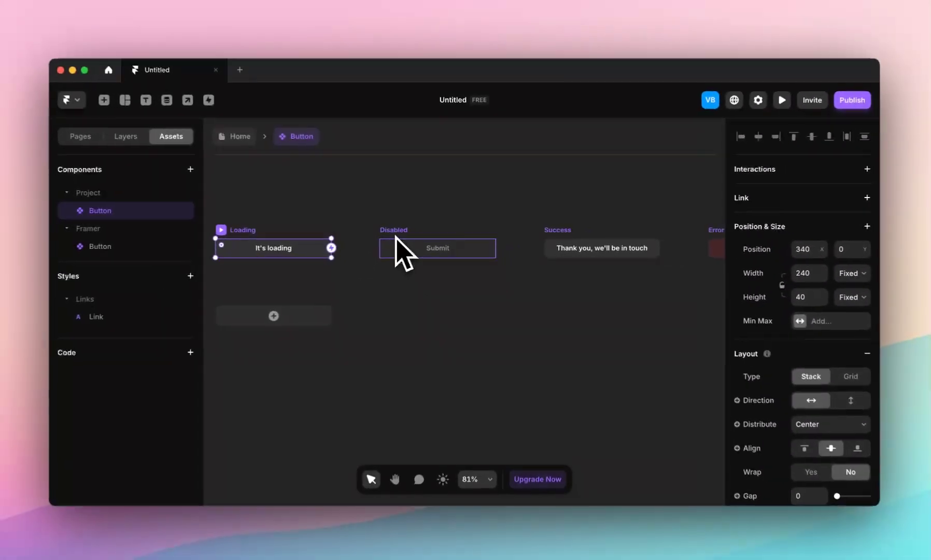
{"action": "scroll", "coordinate": [399, 236], "scroll_direction": "right", "scroll_amount": 4}
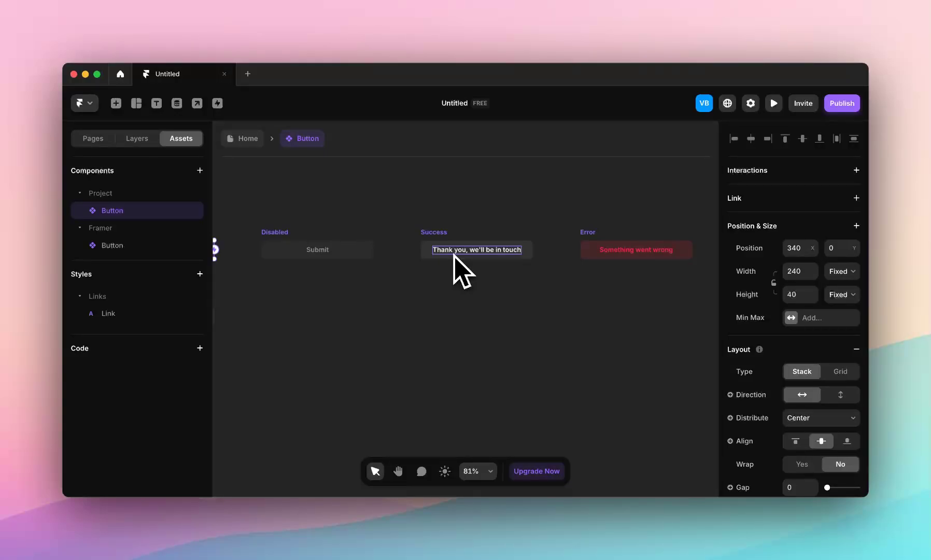
Step: Preview the Home page form and submit it empty to test validation
{"action": "left_click", "coordinate": [254, 139]}
{"action": "left_click", "coordinate": [774, 103]}
{"action": "scroll", "coordinate": [712, 297], "scroll_direction": "down", "scroll_amount": 5}
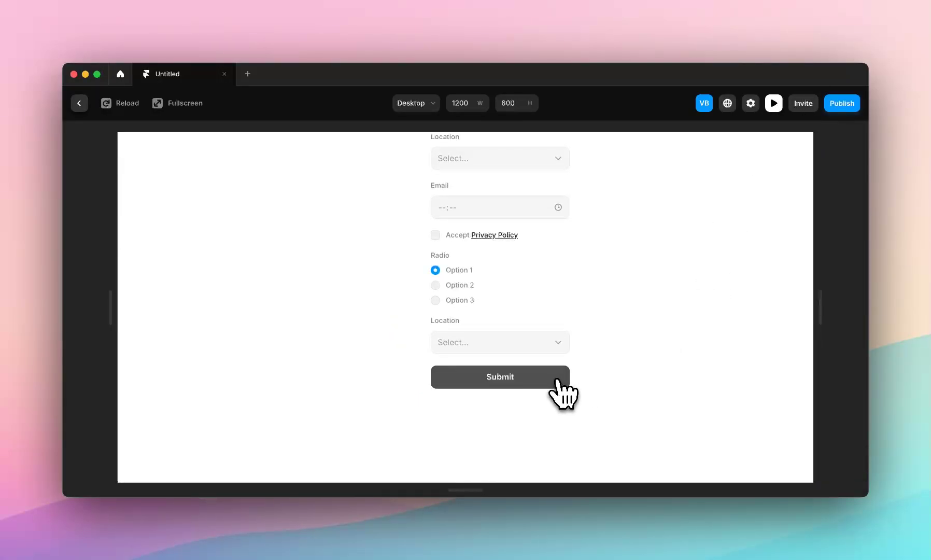
{"action": "left_click", "coordinate": [563, 386]}
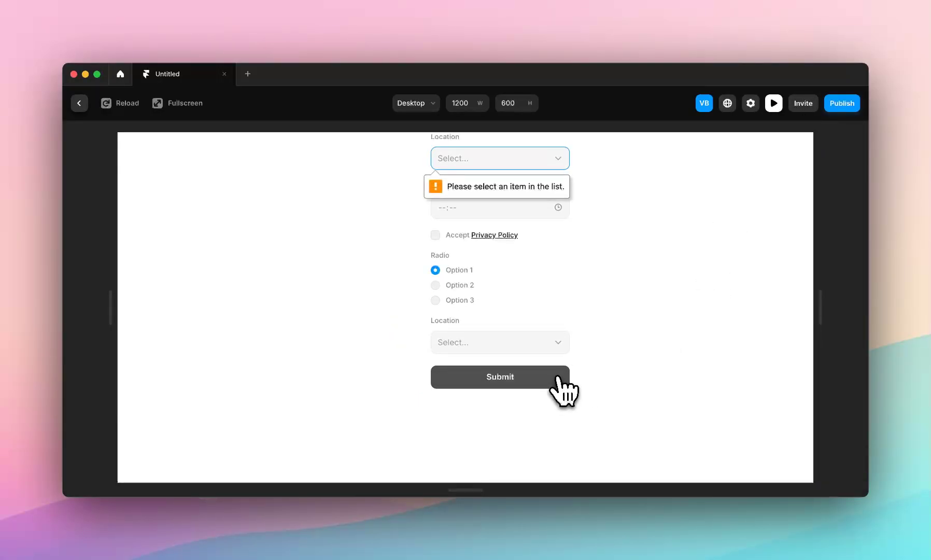
Step: Choose Amsterdam and Barcelona, accept the privacy policy, enter a name, submit, and close preview
{"action": "left_click", "coordinate": [560, 162]}
{"action": "left_click", "coordinate": [550, 170]}
{"action": "left_click", "coordinate": [536, 354]}
{"action": "left_click", "coordinate": [532, 368]}
{"action": "left_click", "coordinate": [444, 234]}
{"action": "scroll", "coordinate": [443, 241], "scroll_direction": "up", "scroll_amount": 4}
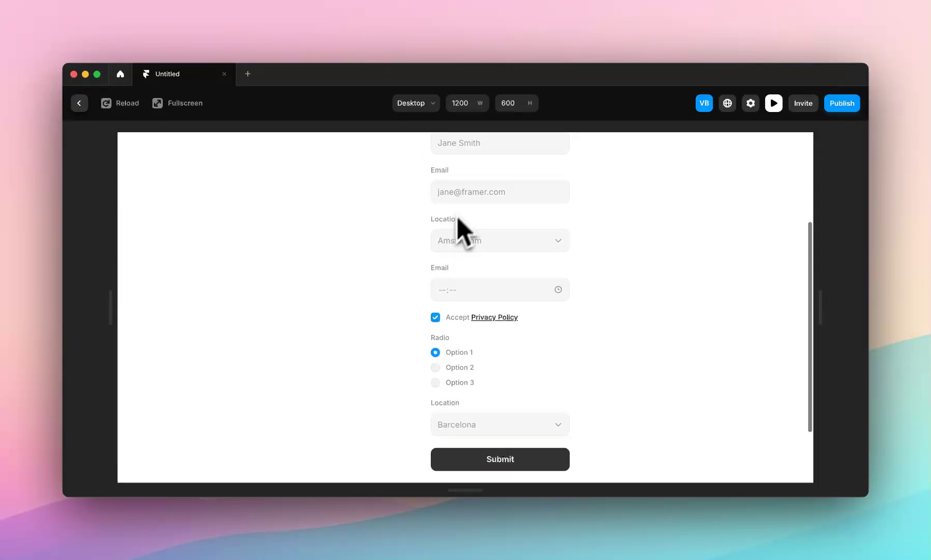
{"action": "left_click", "coordinate": [463, 237]}
{"action": "type", "text": "Vi"}
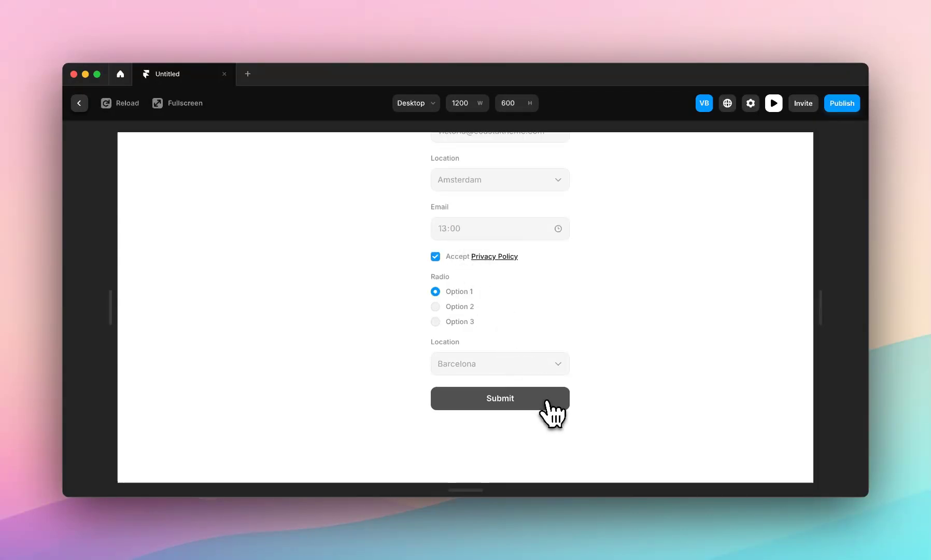
{"action": "left_click", "coordinate": [549, 403]}
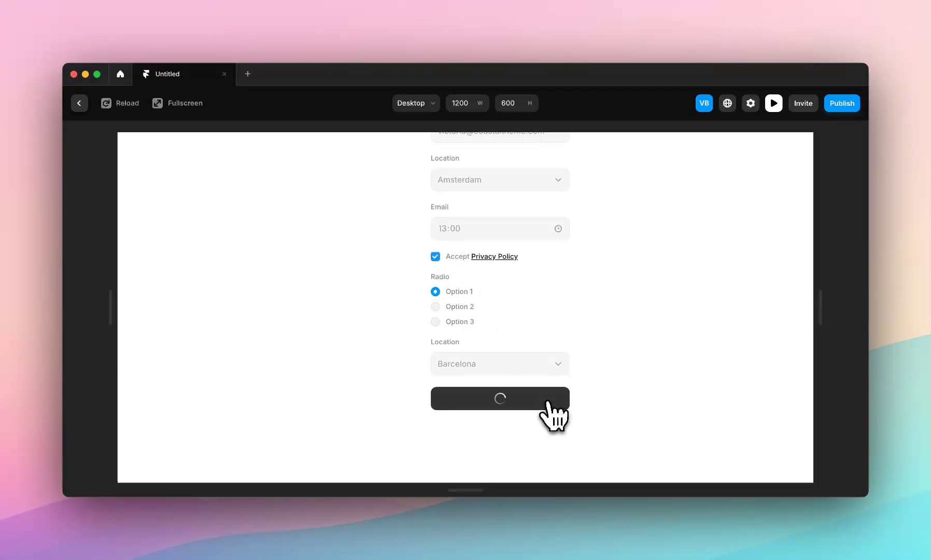
{"action": "left_click", "coordinate": [778, 106]}
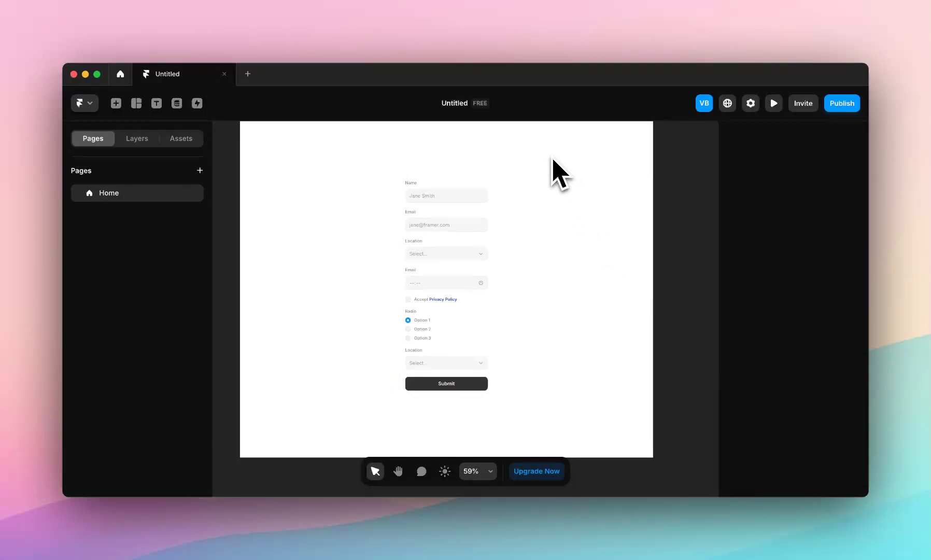